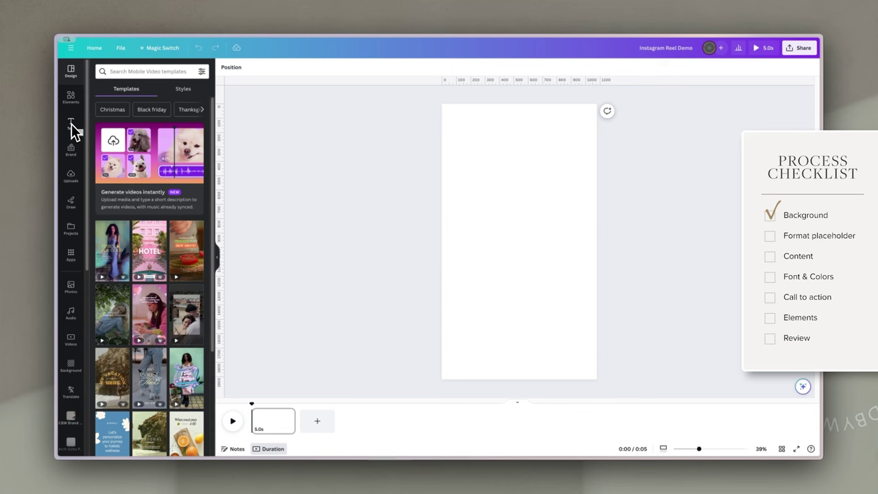
Step: Search the stock video library for 'tea woman'
click(71, 340)
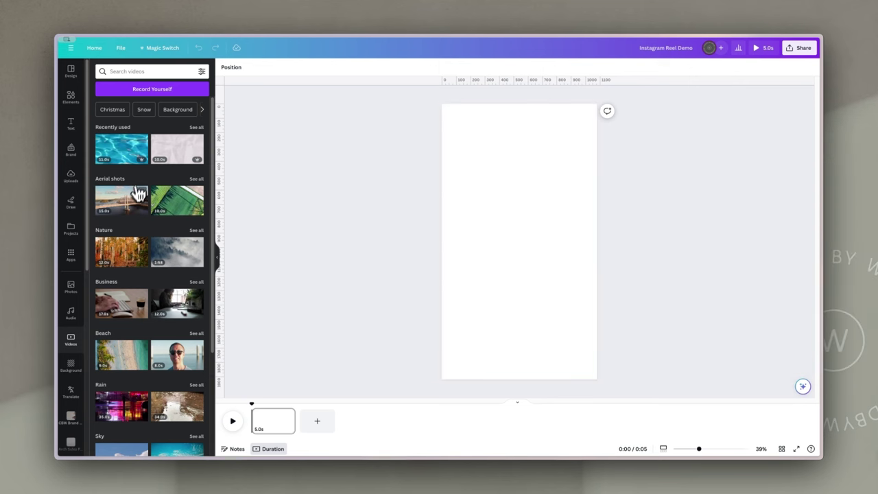
click(141, 71)
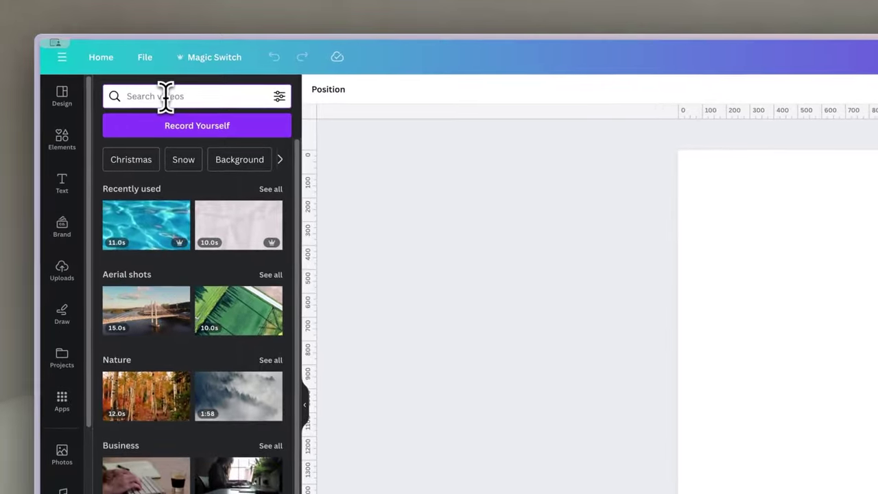
text(tea woman)
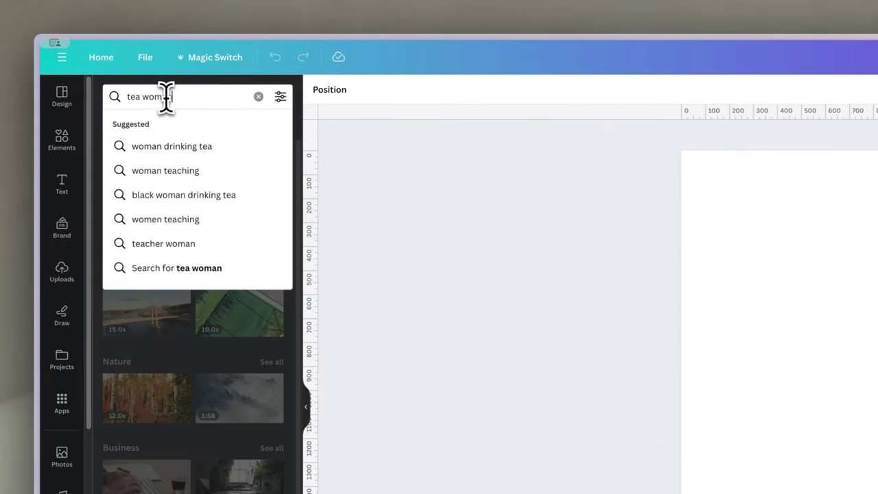
key(Return)
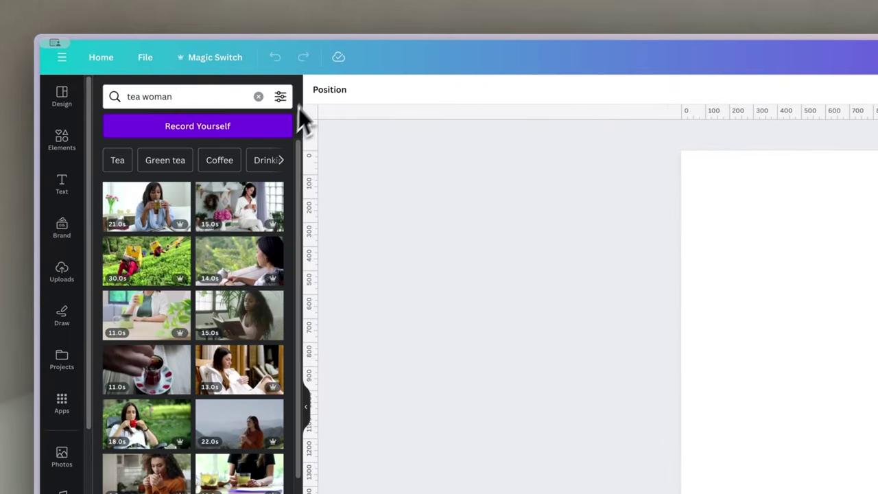
click(280, 97)
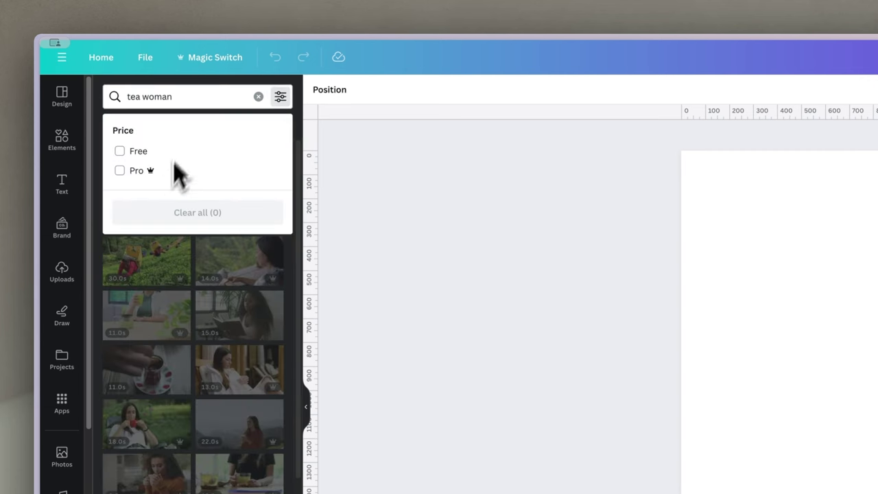
click(280, 98)
Step: Search Elements for 'tea woman' and show only the video results
click(62, 147)
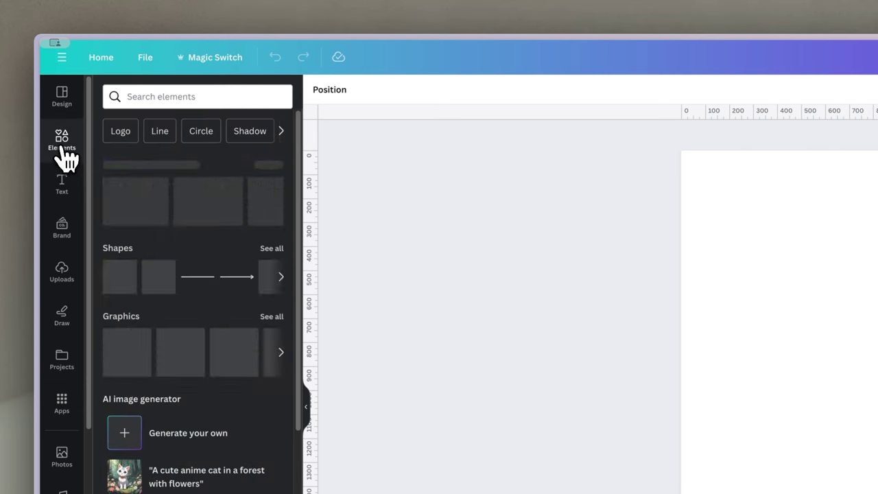
click(192, 93)
text(t)
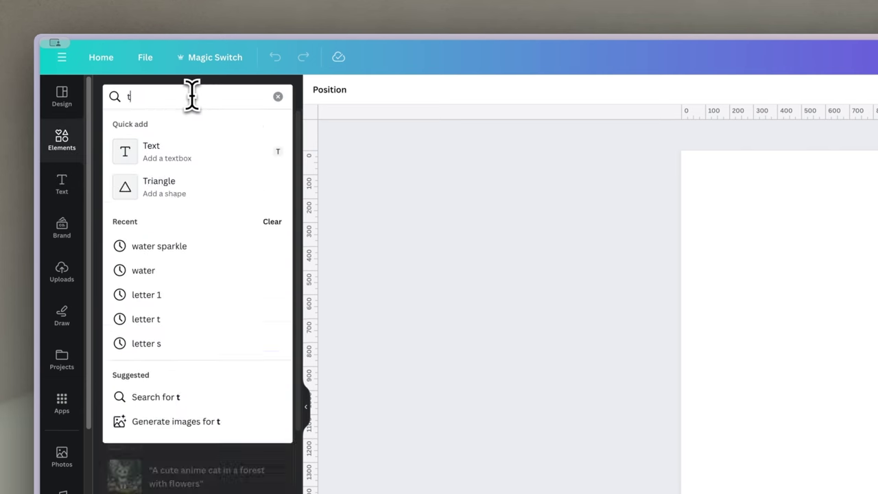
text(ea woman)
key(Return)
click(229, 125)
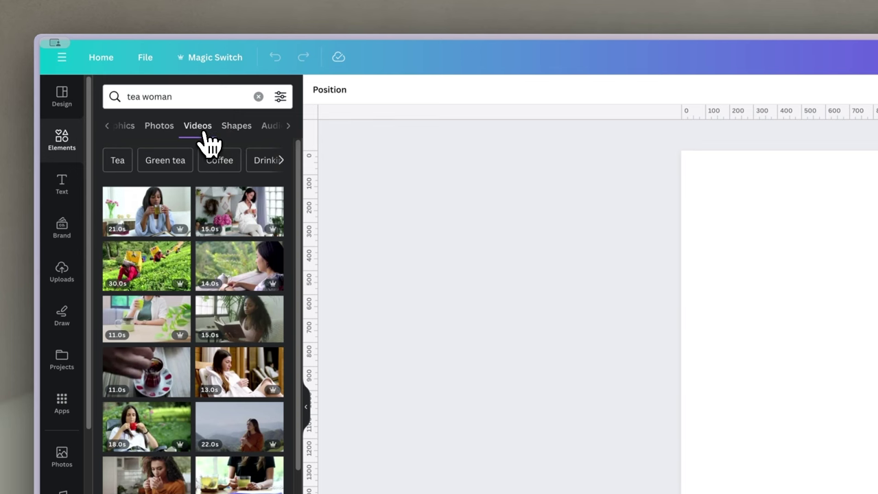
Step: Filter the results to vertical videos and drag the cup-of-tea clip onto the page
click(279, 100)
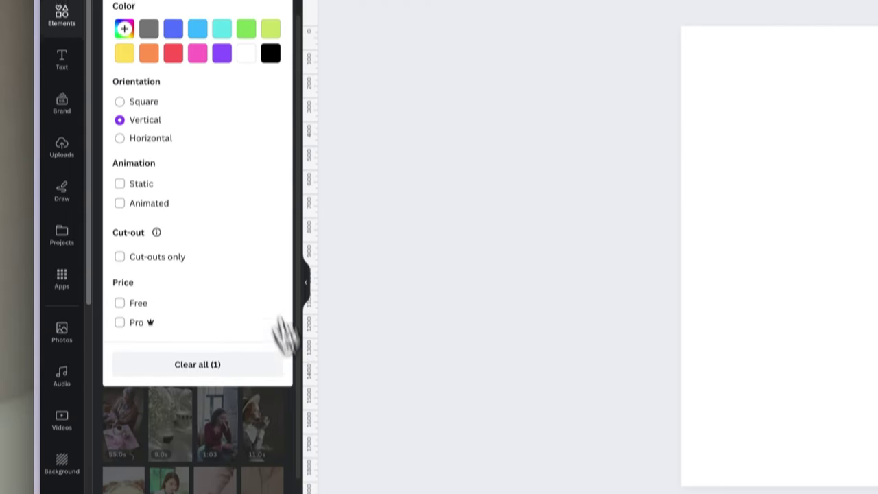
click(285, 336)
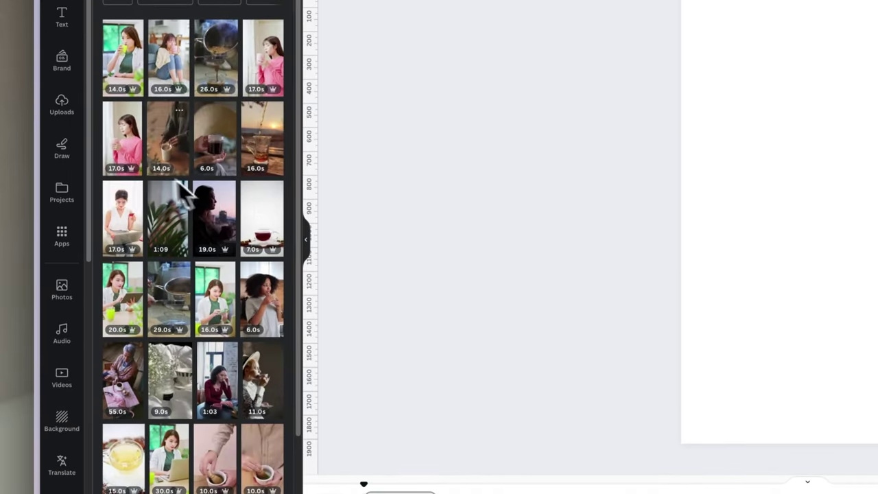
drag(176, 177, 728, 140)
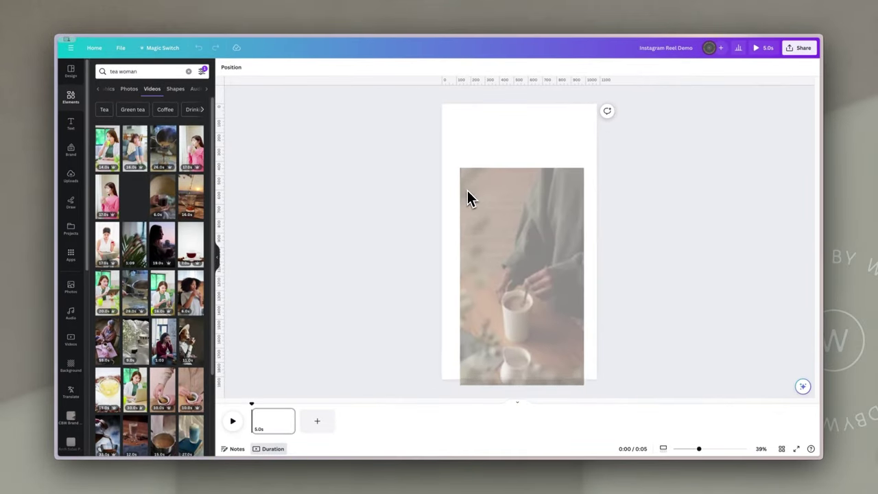
drag(467, 190, 471, 156)
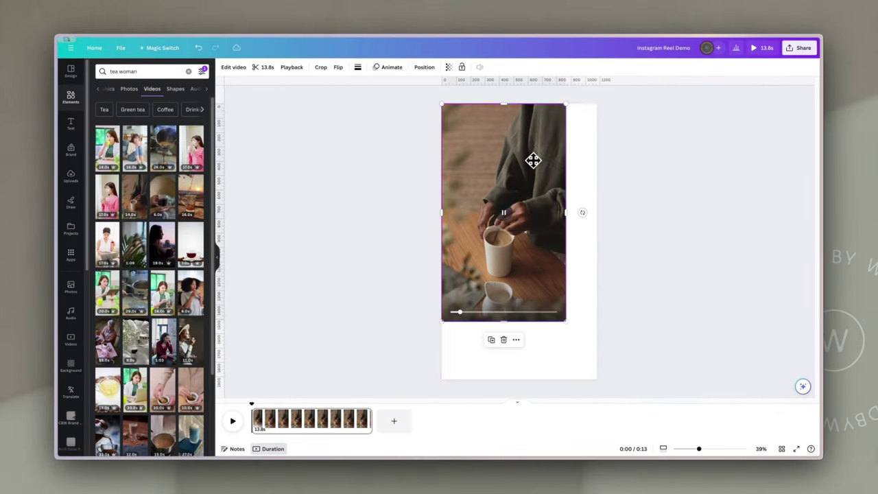
Step: Stretch the tea clip to fill the whole page and bring up its Edit video settings
drag(566, 321, 602, 373)
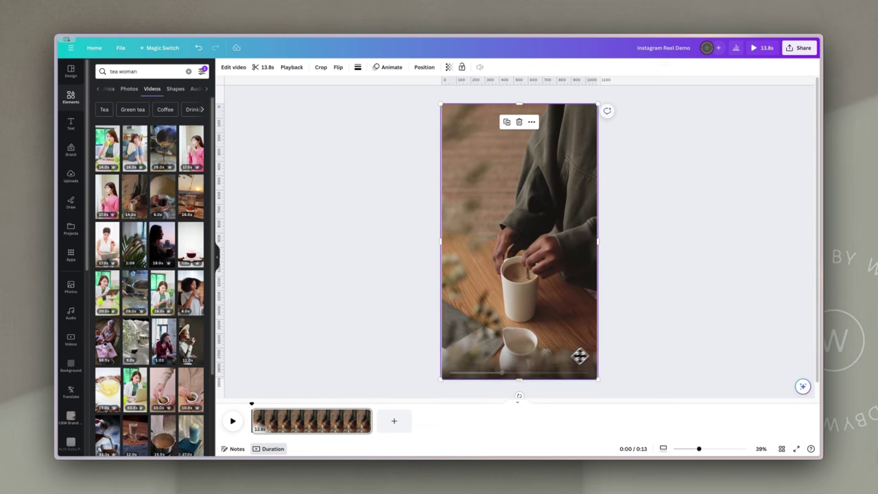
click(647, 323)
click(565, 158)
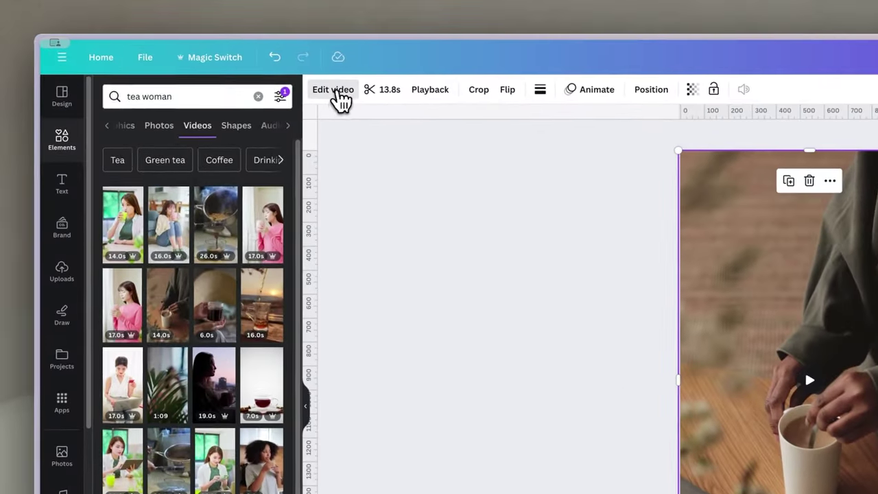
click(235, 68)
Step: Dim the tea clip in Adjust, lowering brightness to -28 and contrast to -80
click(235, 102)
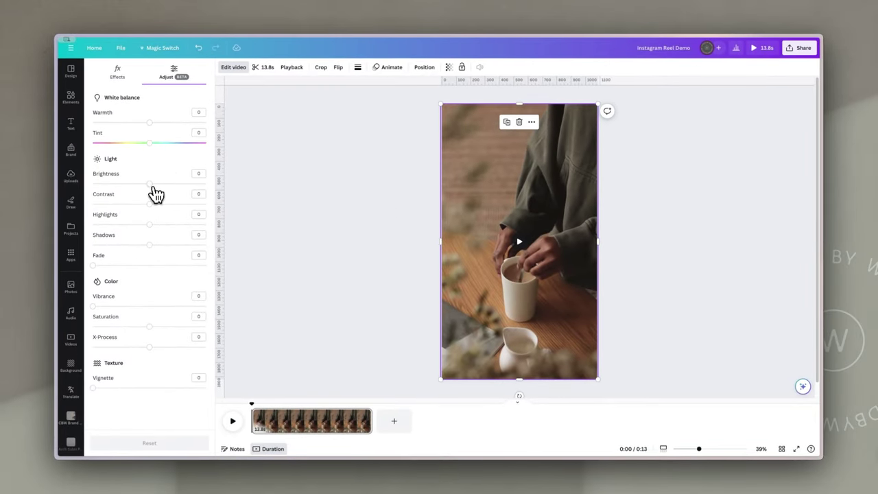
drag(151, 190, 106, 206)
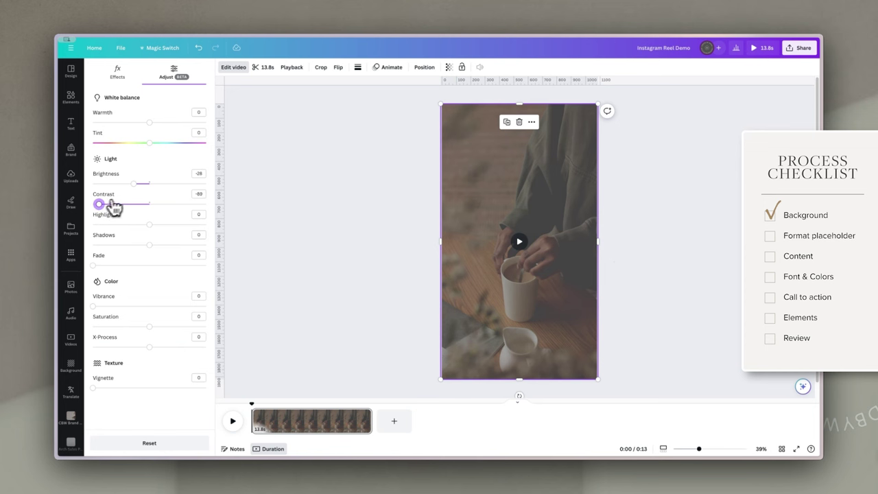
click(658, 223)
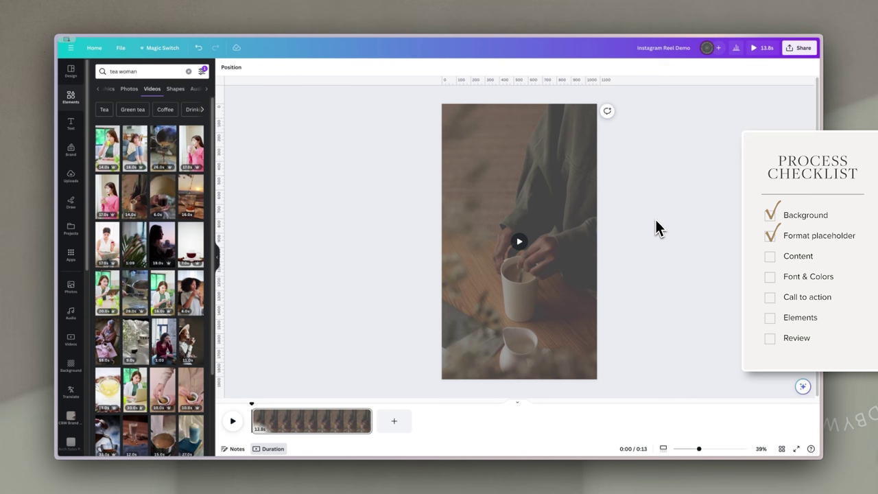
Step: Add a heading text box reading 'SUPPORT SMALL BUSINESS'
click(555, 170)
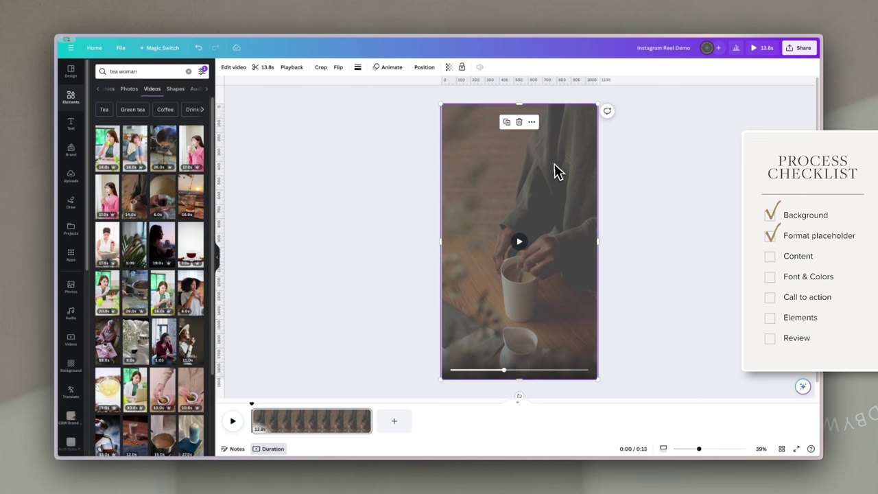
click(629, 184)
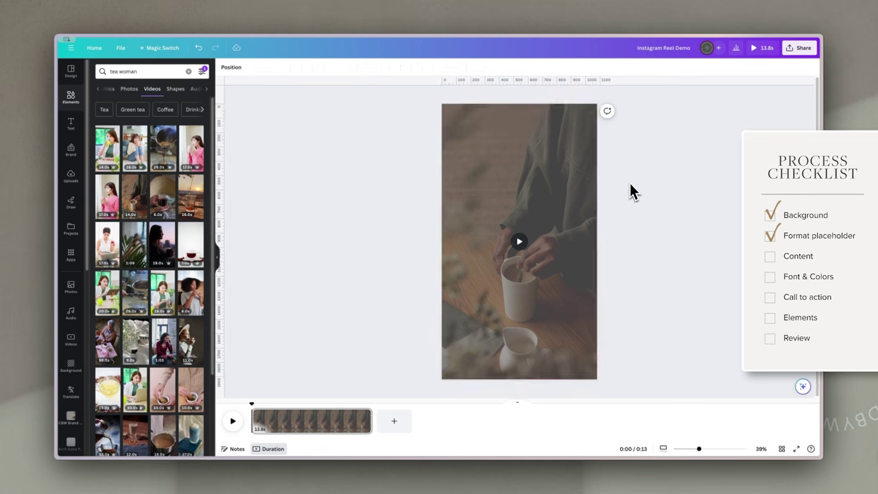
click(72, 128)
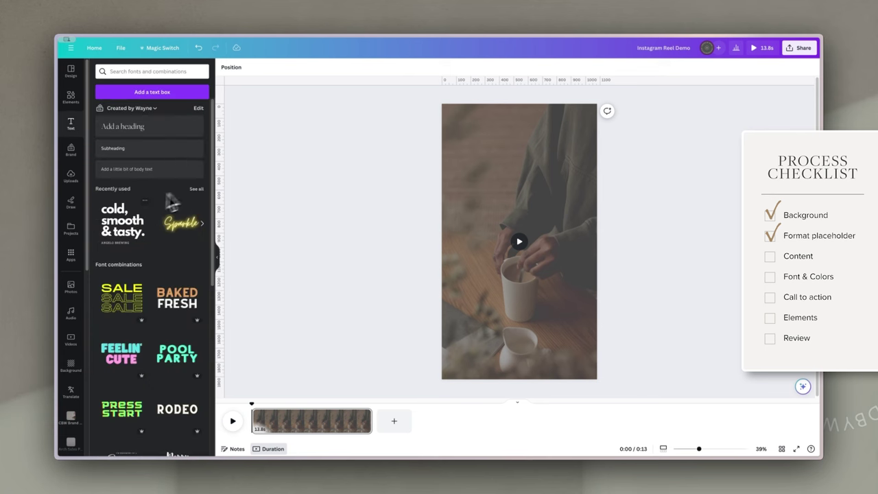
click(139, 131)
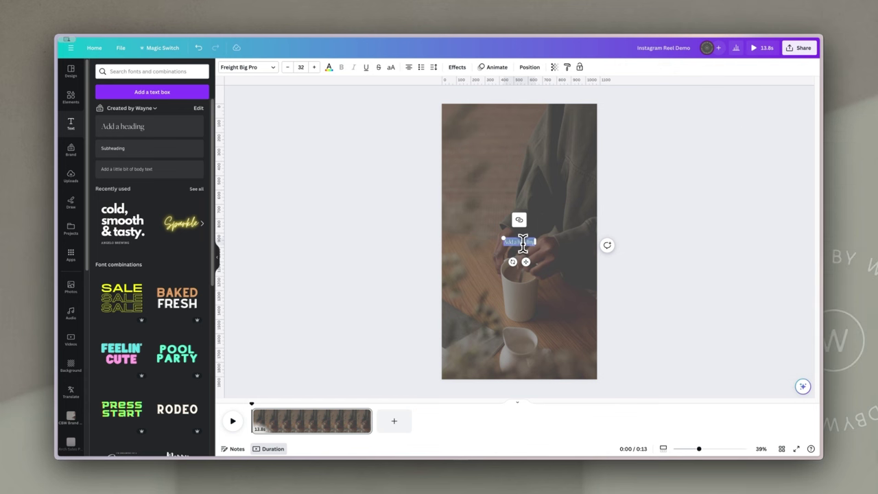
text(SUPPORT SMALL BUSINESS)
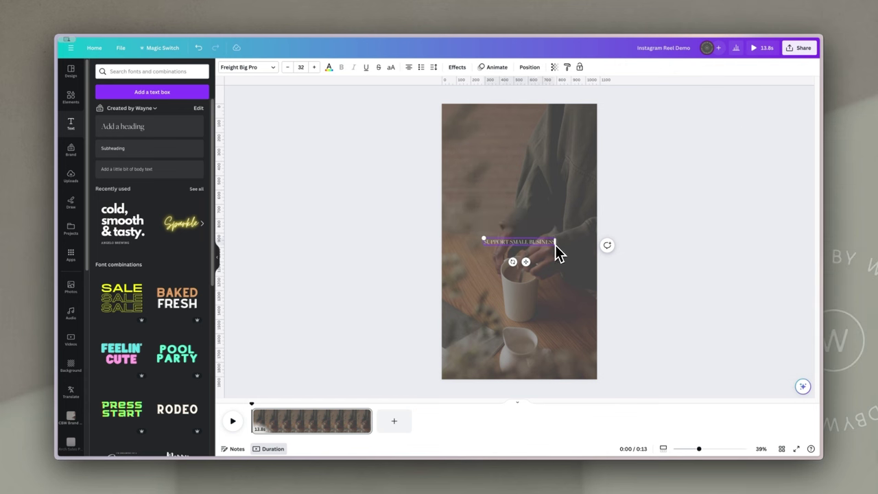
Step: Enlarge the heading, wrap it onto two lines and tighten its line spacing
drag(554, 245, 668, 278)
drag(673, 248, 553, 158)
click(435, 67)
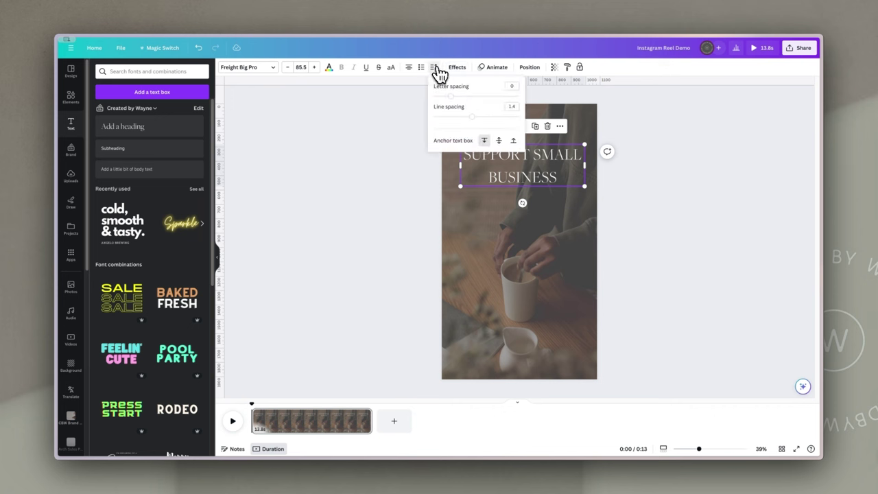
drag(473, 120, 453, 121)
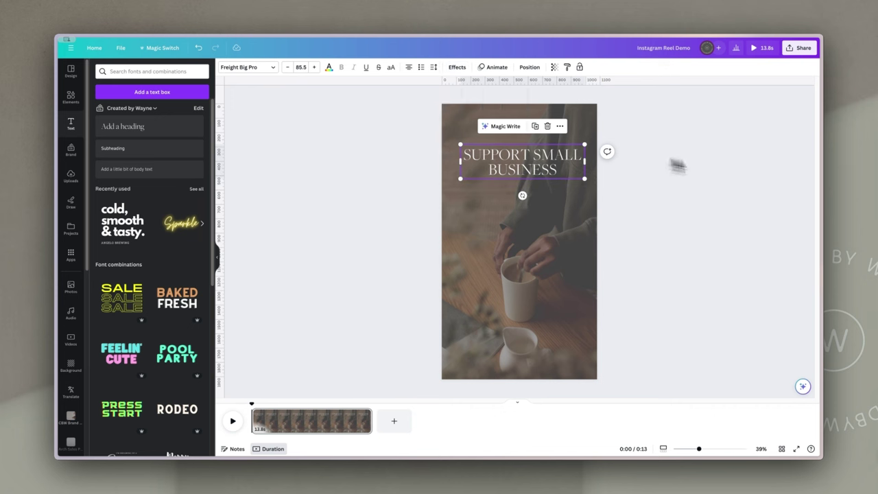
drag(583, 178, 536, 164)
Step: Add a subheading and paste in 'Like, share and comments on their socials'
click(164, 152)
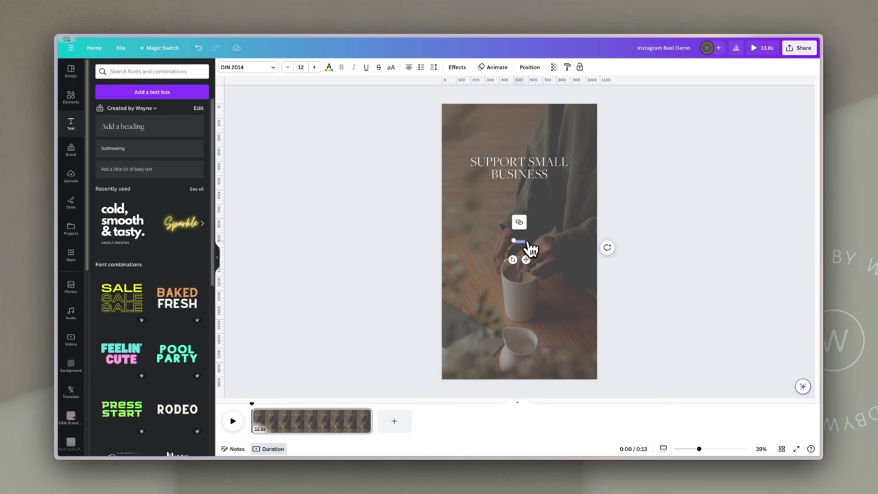
drag(527, 245, 572, 254)
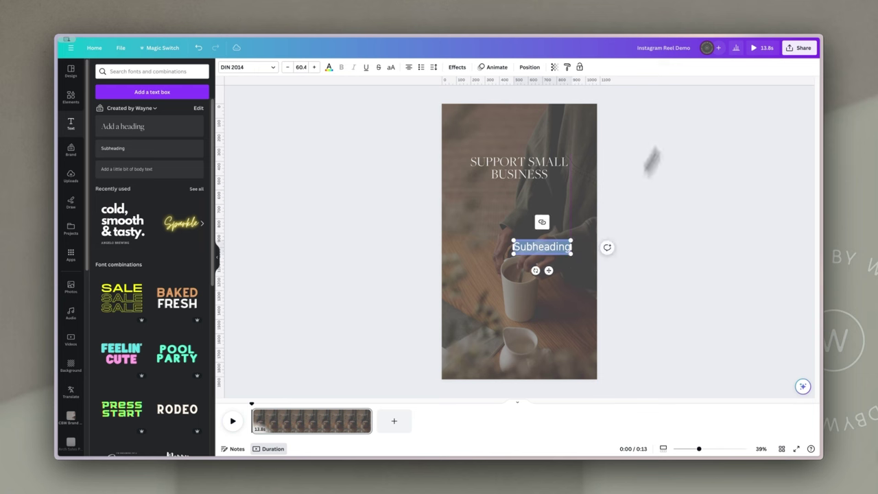
text(Like, share and comments on their socials)
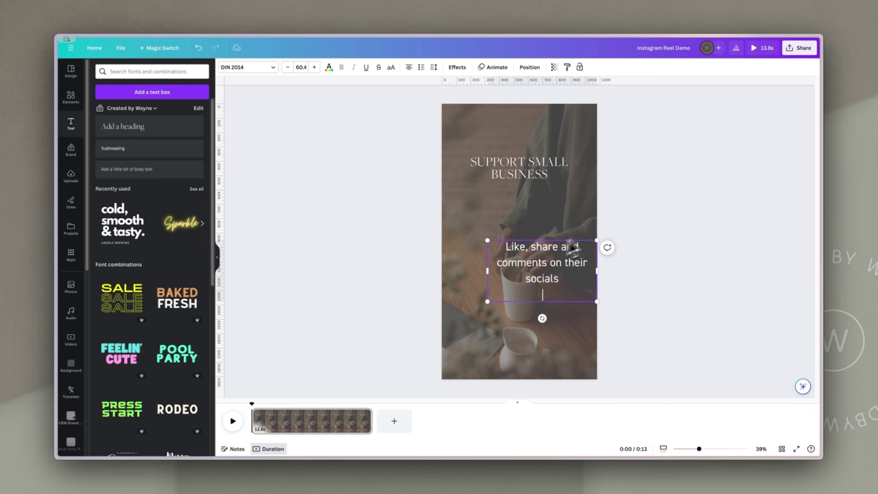
Step: Tighten the caption's line spacing, shrink it to 41.4 and centre it under the heading
mouse_move(543, 280)
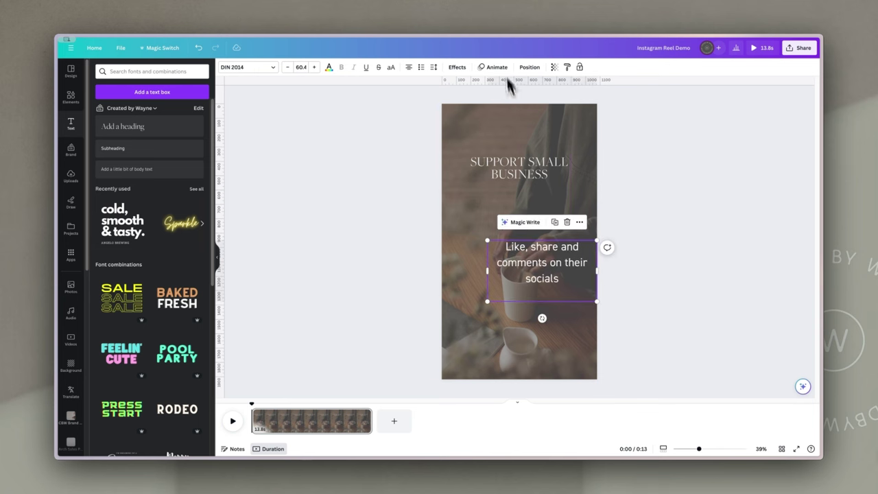
click(434, 68)
drag(474, 118, 455, 124)
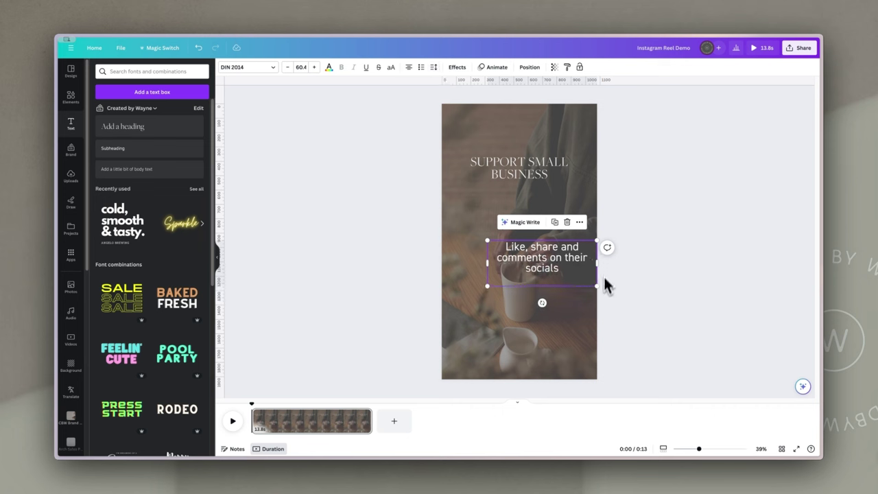
drag(597, 289, 535, 216)
click(638, 216)
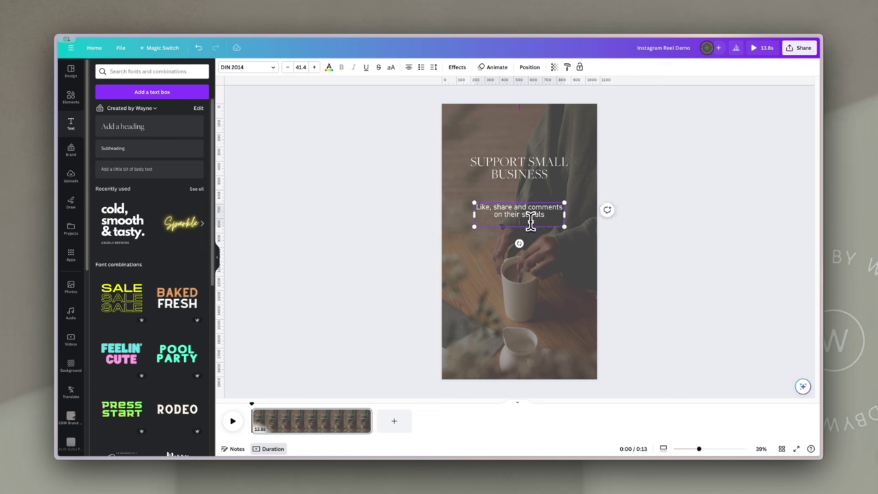
click(632, 184)
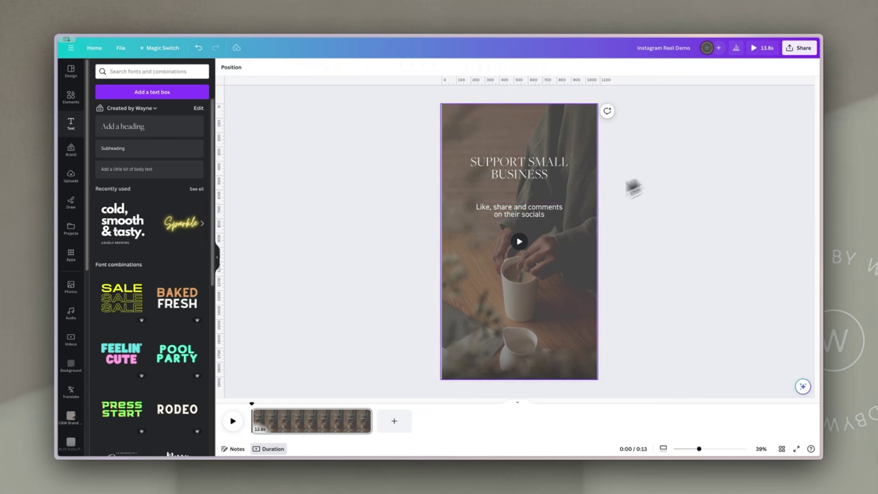
click(527, 215)
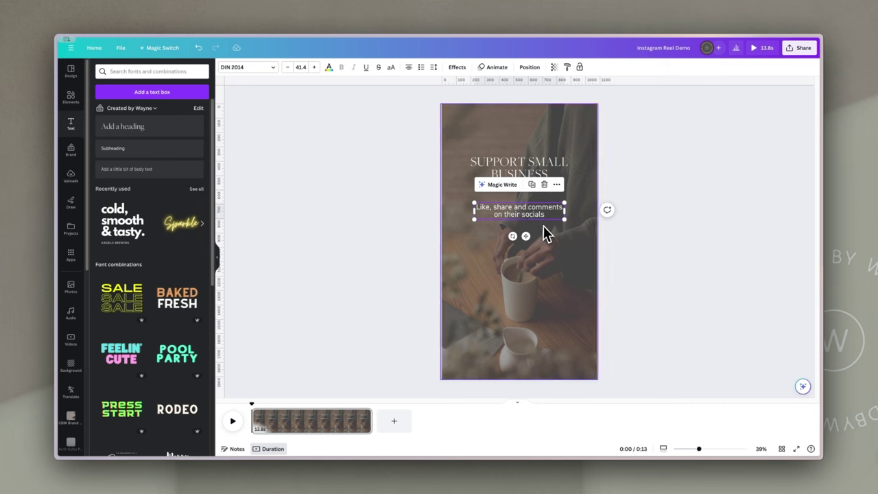
Step: Add a thin divider line and place it, widened, just beneath the caption
click(544, 230)
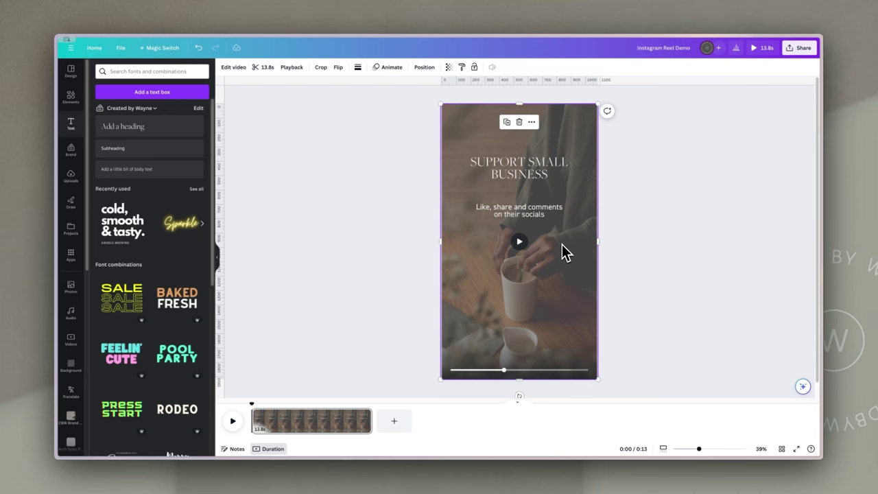
key(l)
click(645, 214)
click(542, 242)
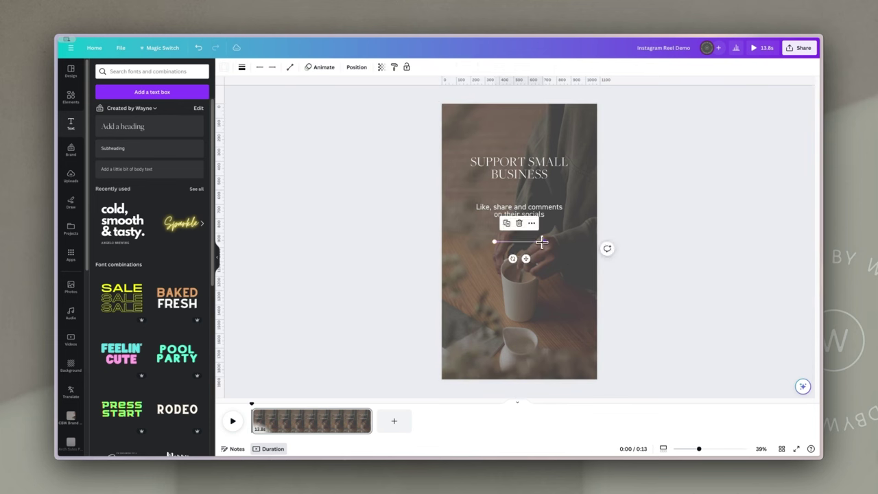
mouse_move(542, 241)
mouse_down()
mouse_move(543, 228)
mouse_move(562, 227)
mouse_move(551, 229)
mouse_up()
shift+click(557, 206)
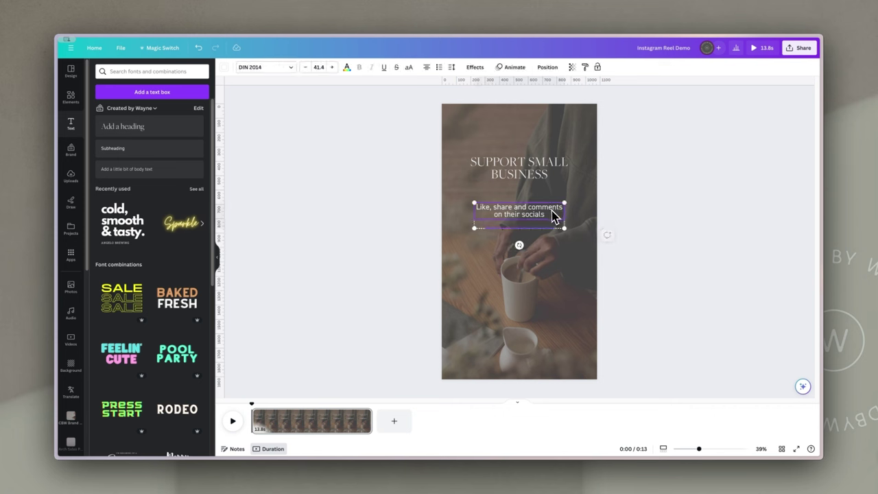
click(642, 218)
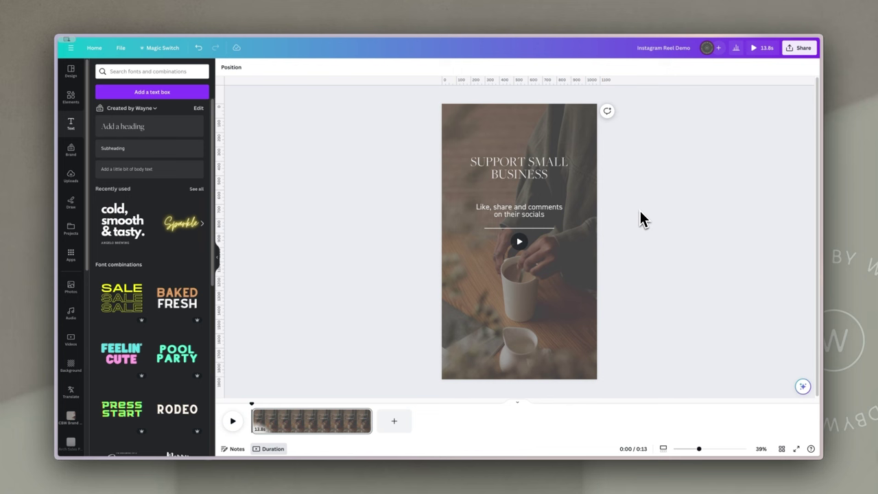
Step: Give the SUPPORT SMALL BUSINESS heading a Fade animation
click(527, 172)
click(492, 69)
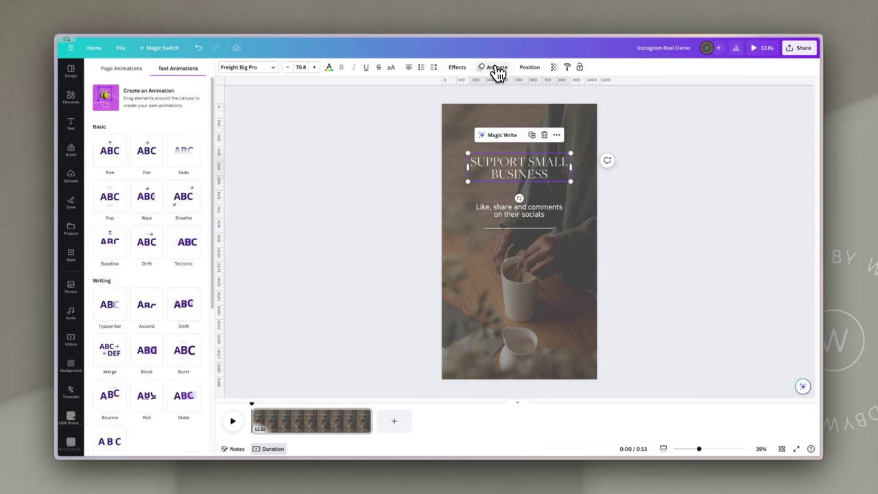
click(183, 152)
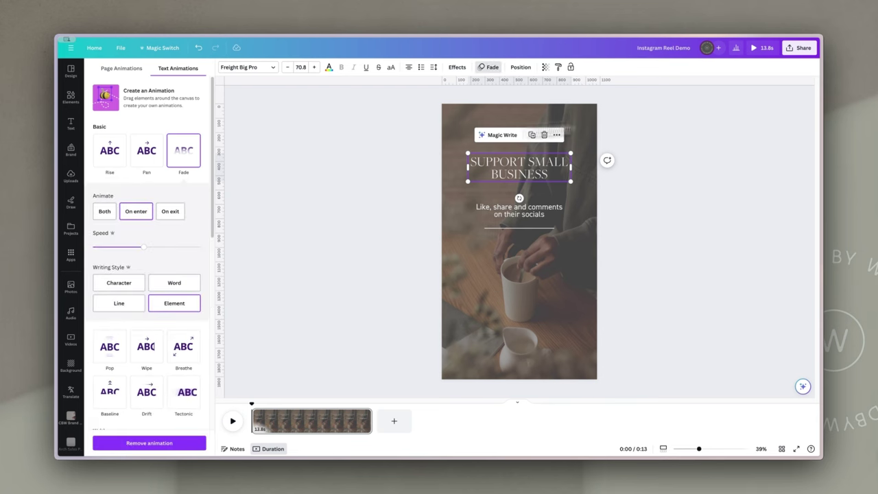
click(700, 218)
Step: Give the caption a Typewriter animation with increased speed
click(529, 214)
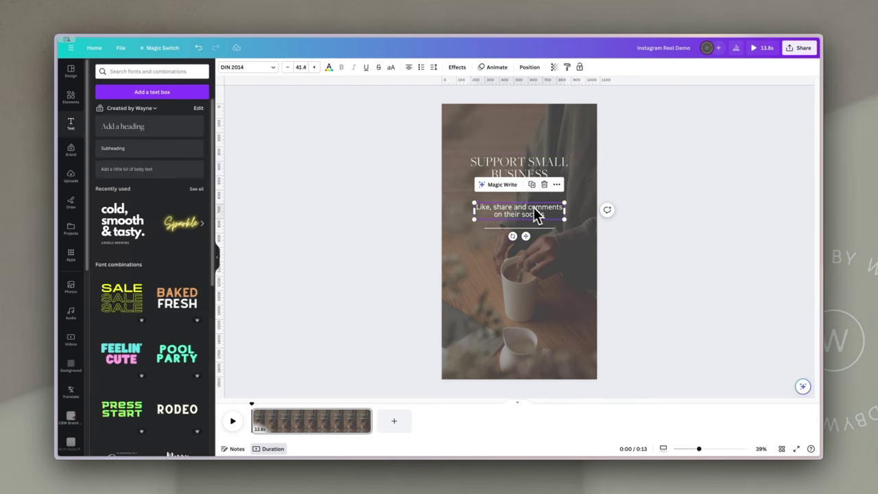
click(493, 67)
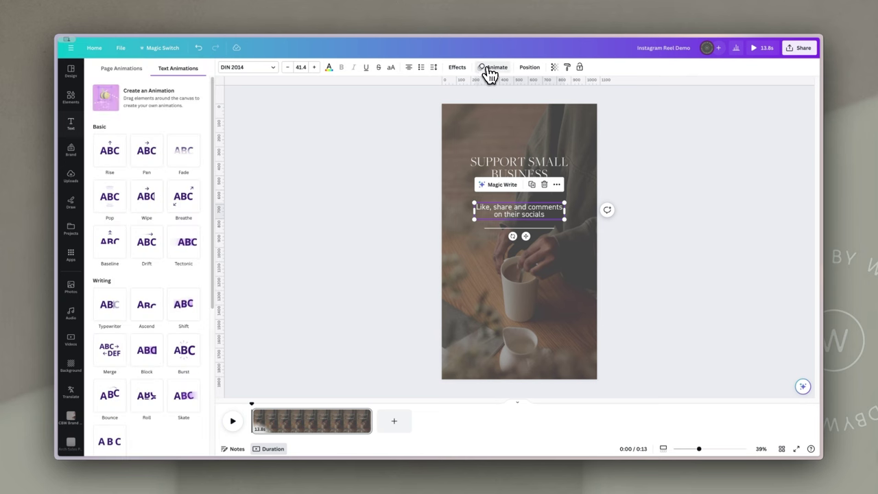
click(109, 309)
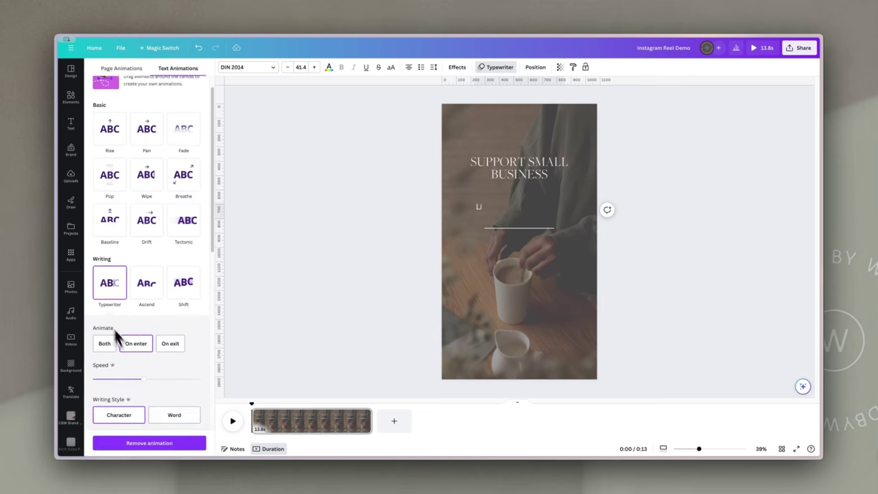
click(176, 379)
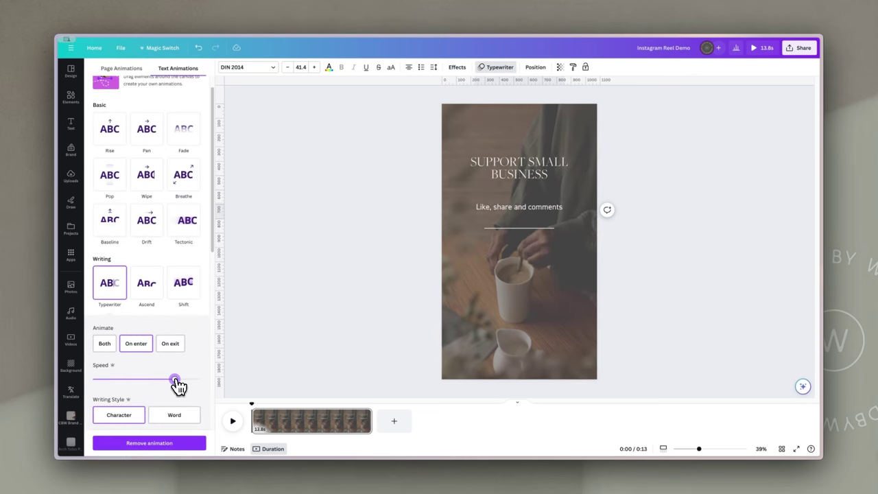
click(638, 209)
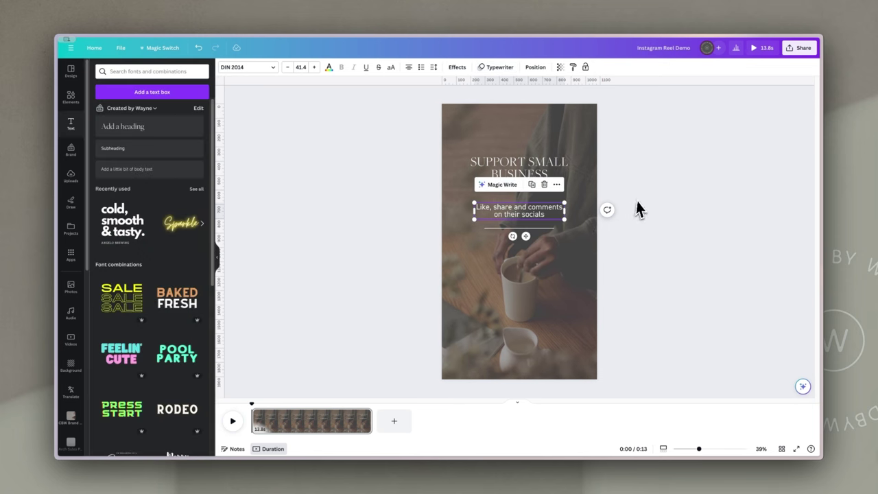
Step: Give the divider line a Wipe animation and preview up to 0:04
click(541, 229)
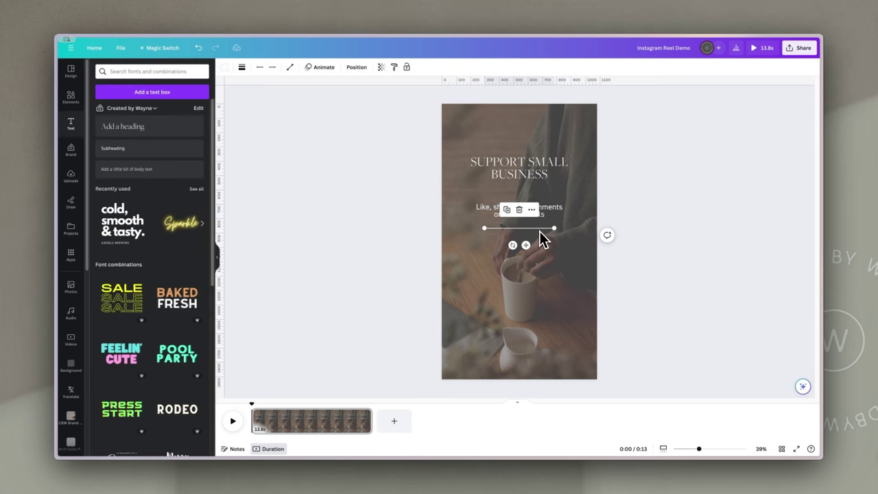
click(326, 69)
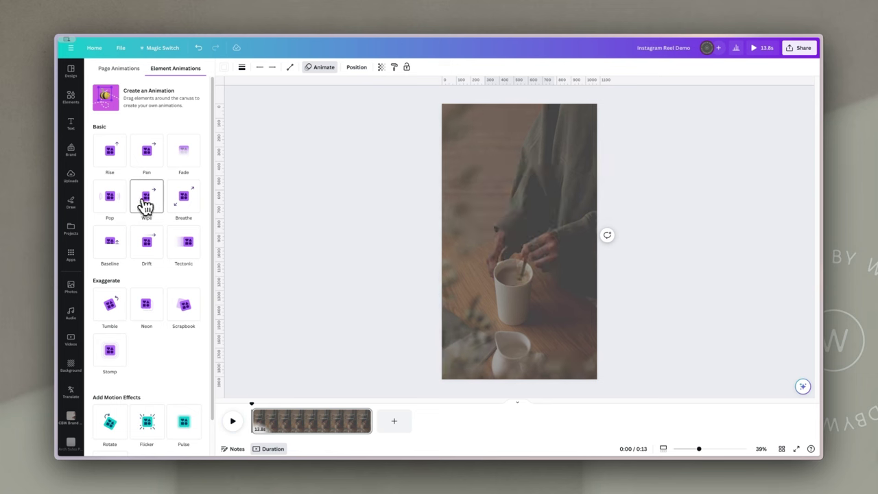
click(146, 201)
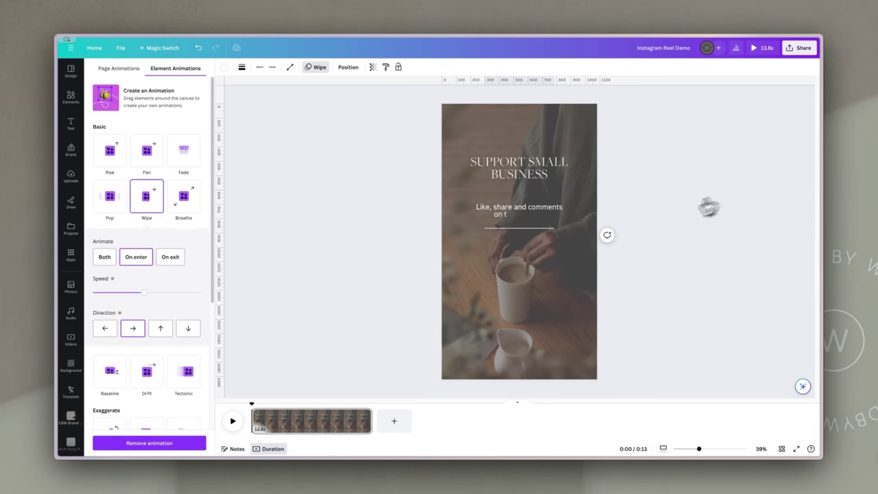
mouse_move(249, 403)
mouse_down()
mouse_move(284, 399)
mouse_move(252, 400)
mouse_up()
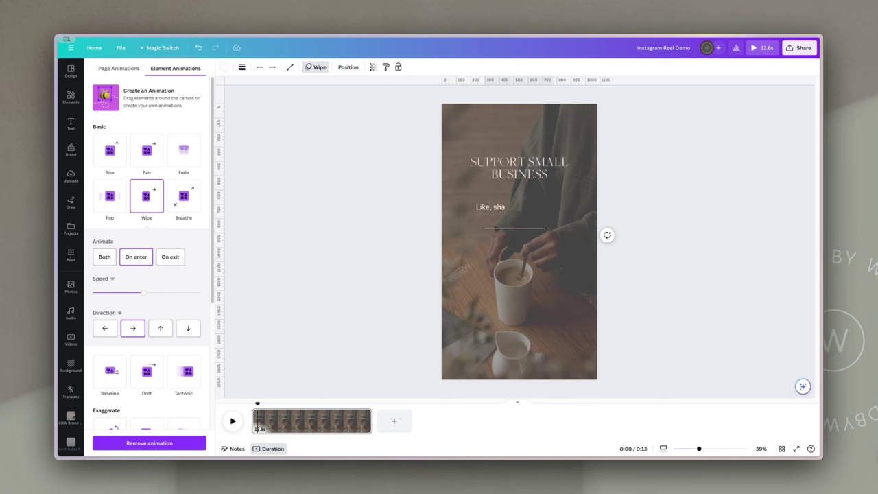
Step: Show the caption's timing and delay when it first appears
click(502, 211)
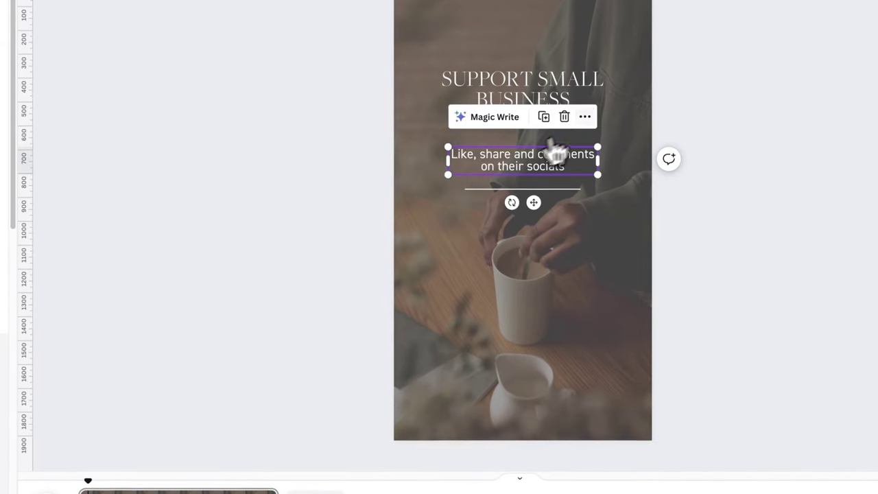
right_click(539, 206)
click(624, 152)
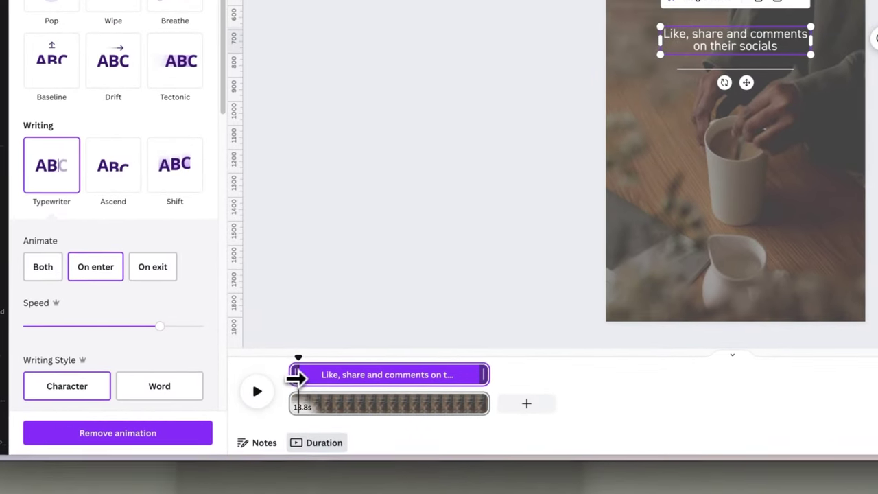
drag(265, 389, 313, 359)
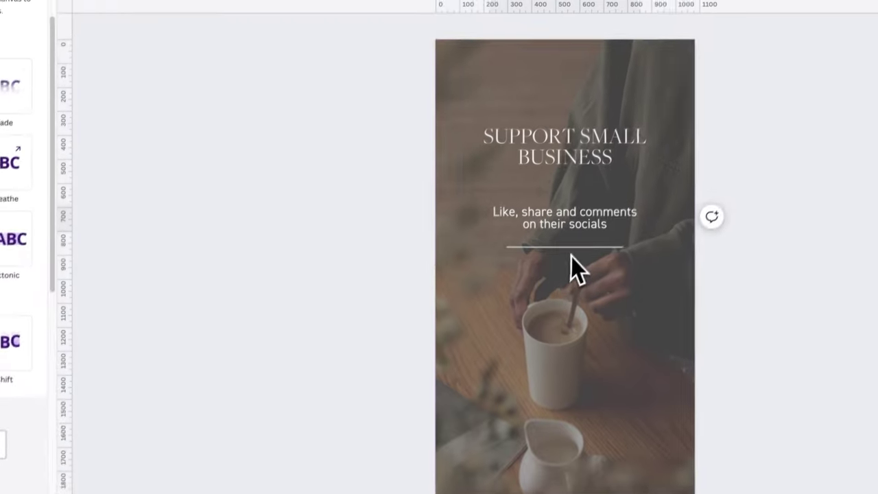
Step: Delay the divider line's entrance, then play the reel and pause at 0:04
click(654, 70)
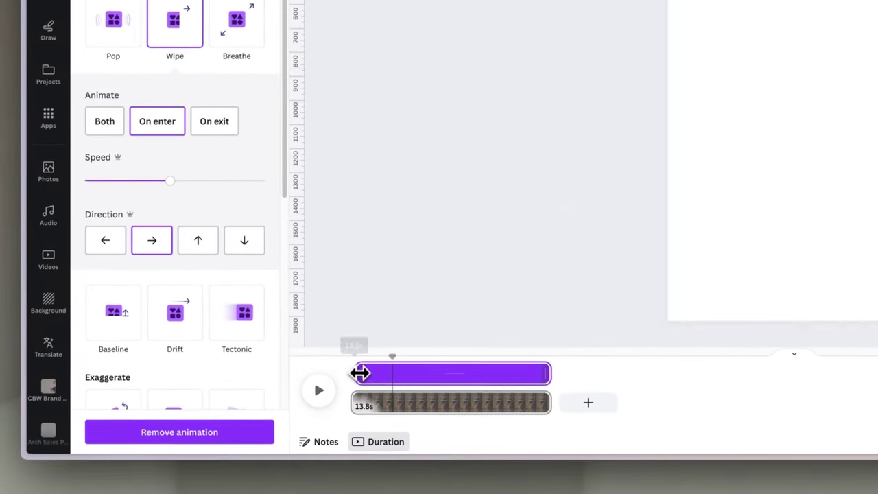
drag(360, 373, 293, 348)
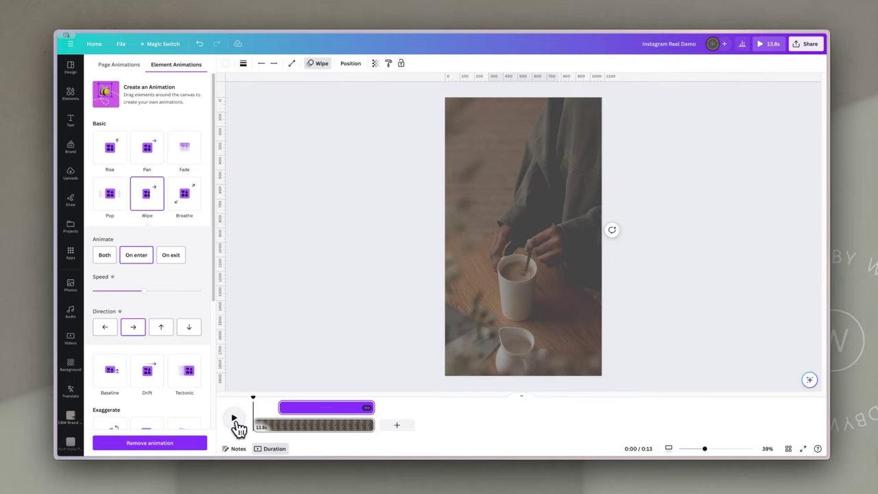
click(319, 390)
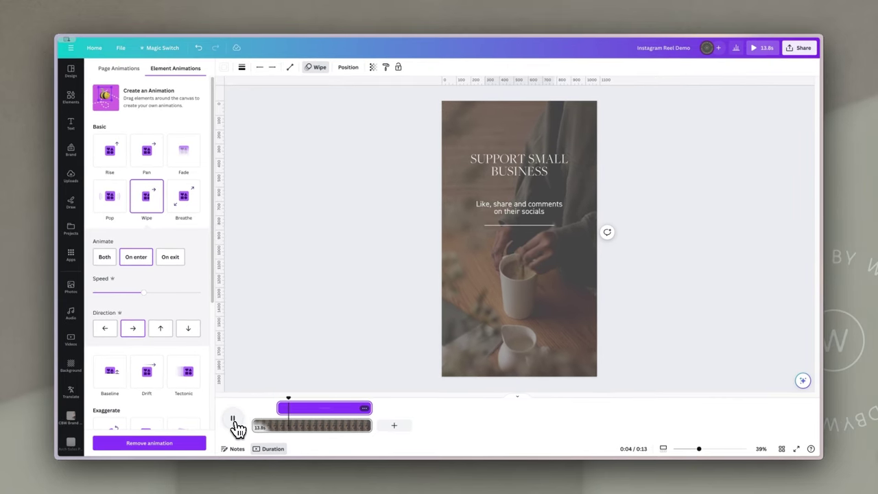
click(239, 425)
Step: Duplicate the caption block twice down the page and delete the divider under the third line
click(552, 225)
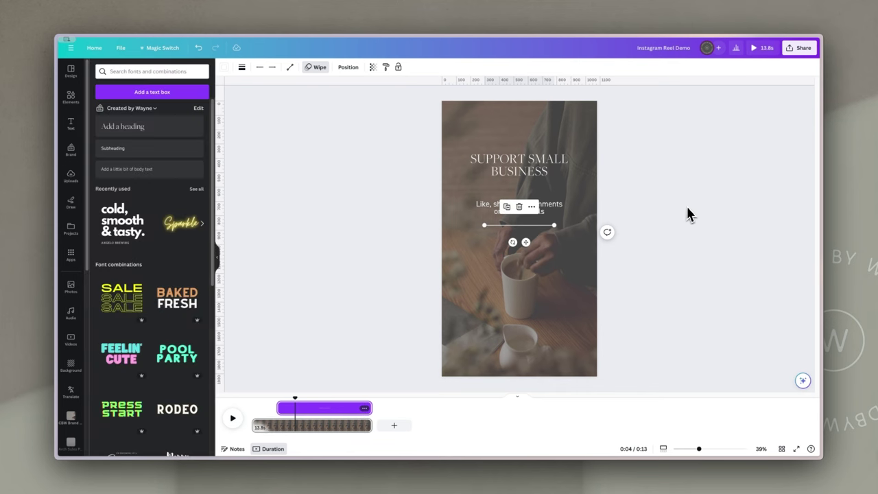
click(550, 218)
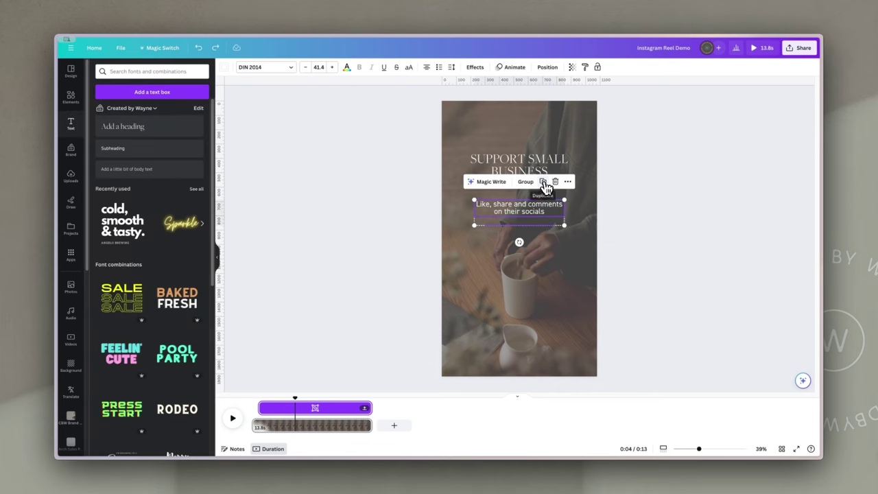
click(545, 187)
drag(547, 211, 542, 246)
click(549, 222)
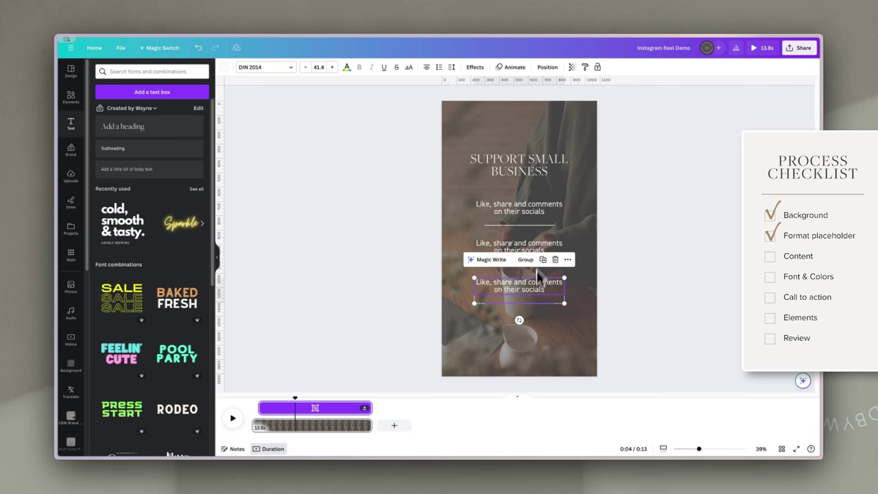
click(684, 246)
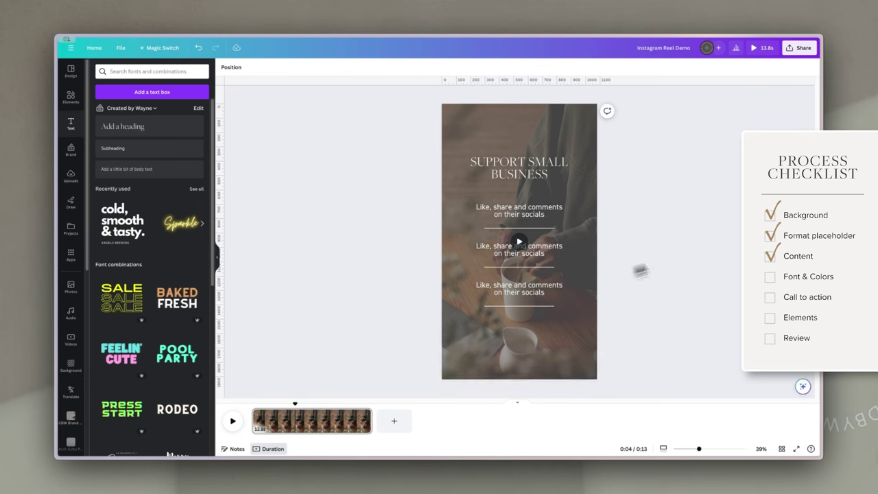
click(553, 308)
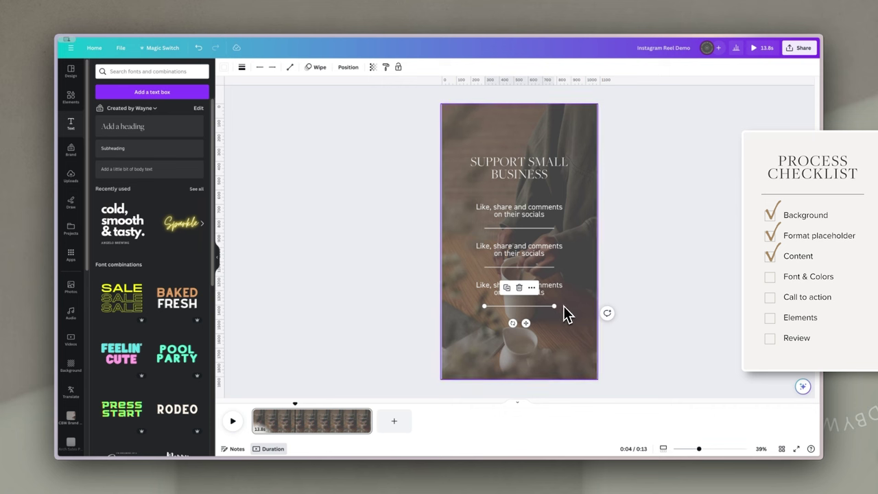
key(Delete)
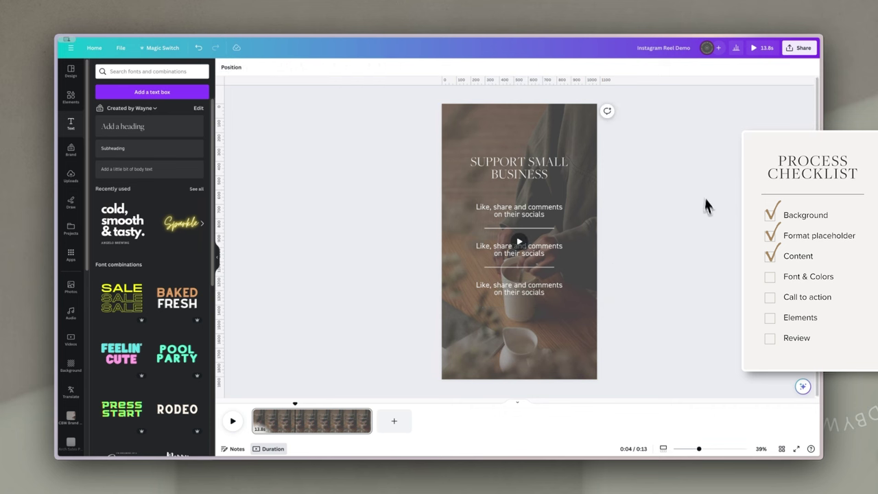
Step: Show the middle caption's timing and make it start later, previewing its entrance
click(553, 257)
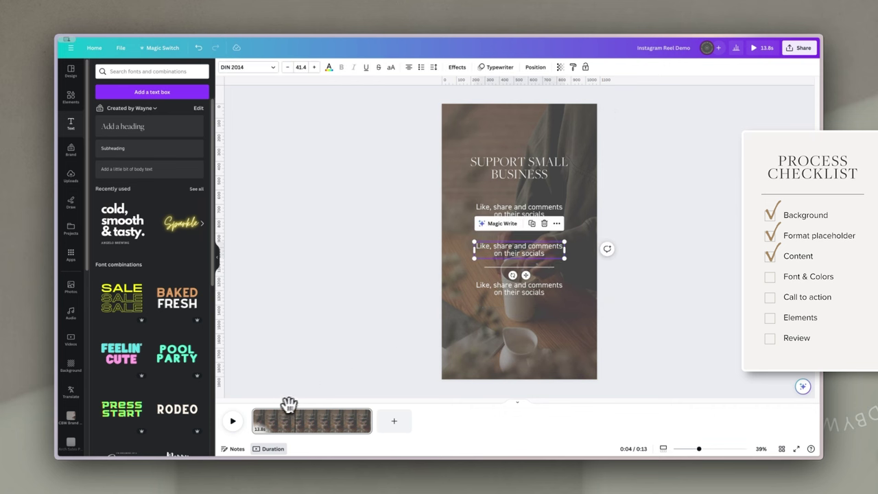
drag(295, 403, 271, 402)
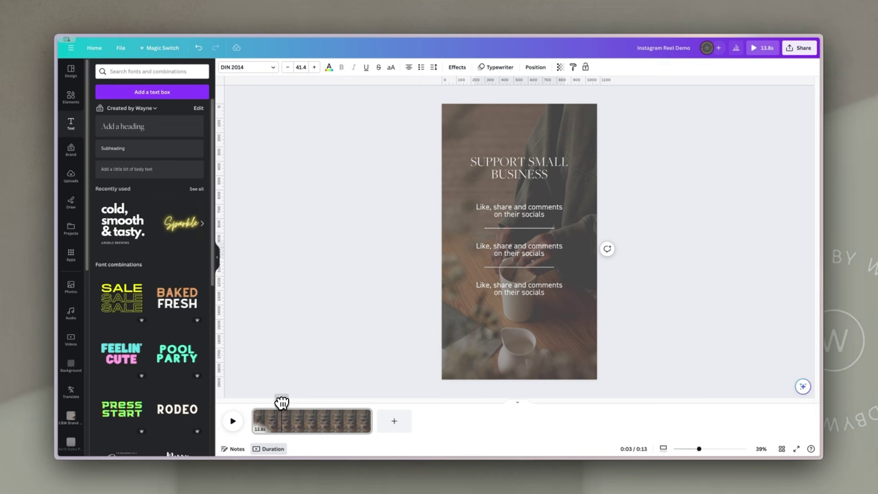
click(515, 245)
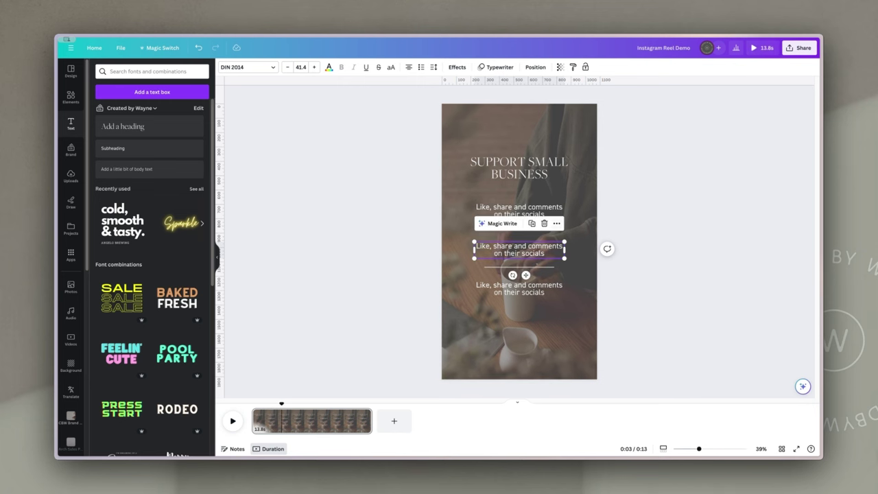
right_click(553, 228)
click(604, 205)
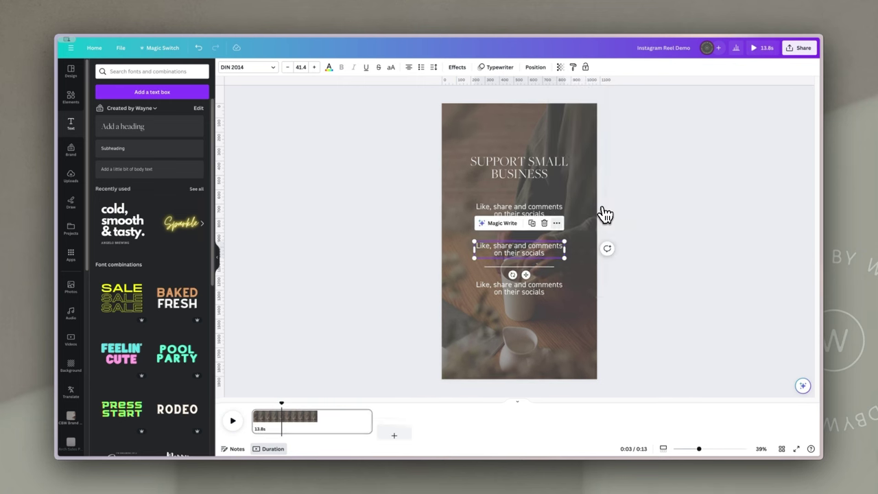
drag(262, 410, 280, 409)
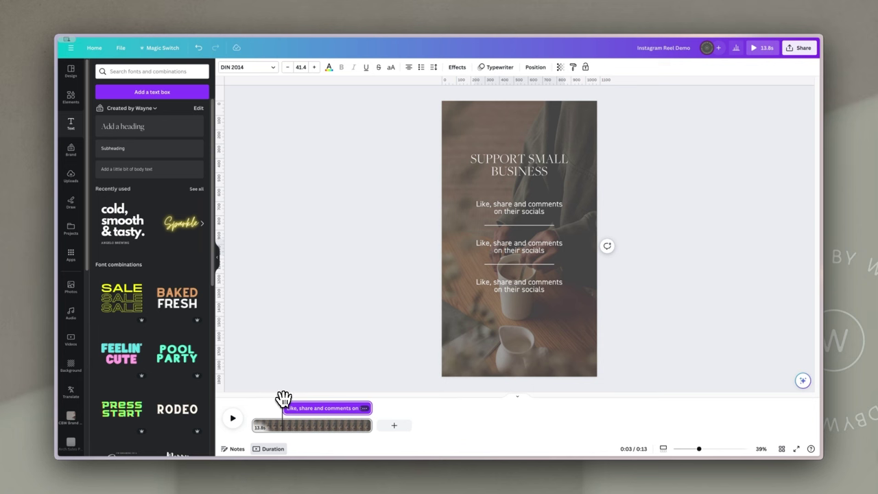
drag(282, 397, 286, 396)
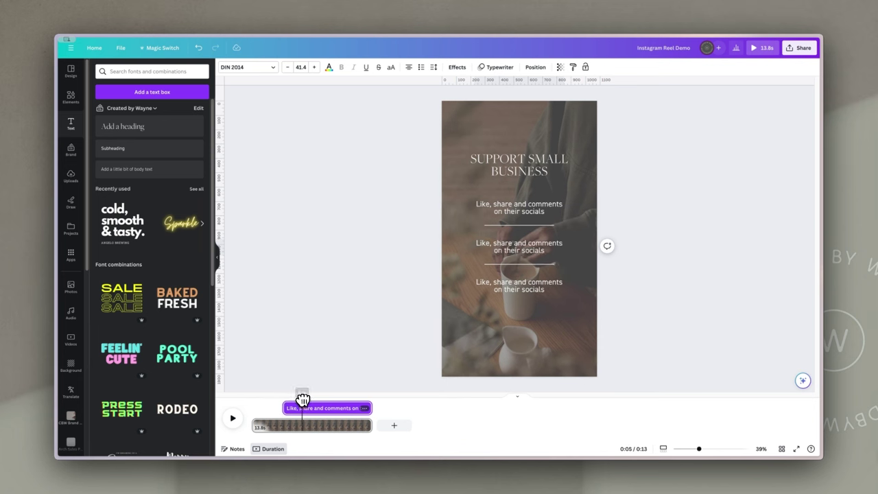
Step: Delay the middle divider and the third caption so each enters later
click(523, 265)
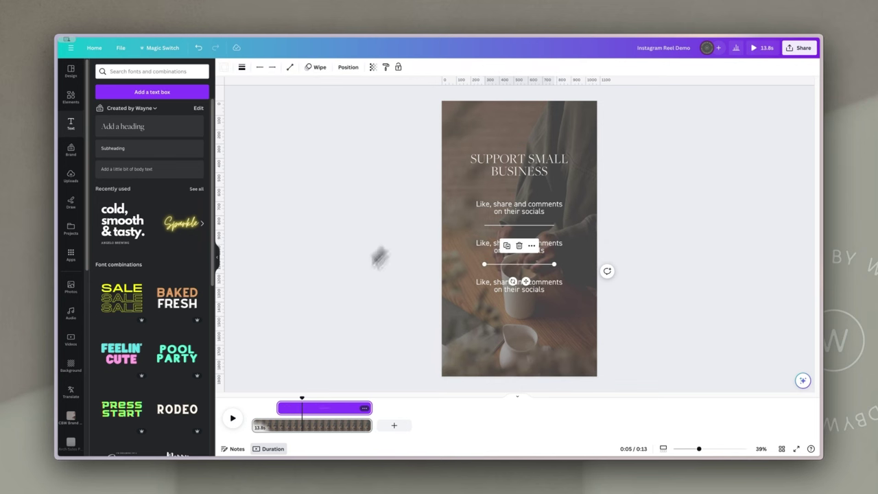
drag(279, 409, 298, 410)
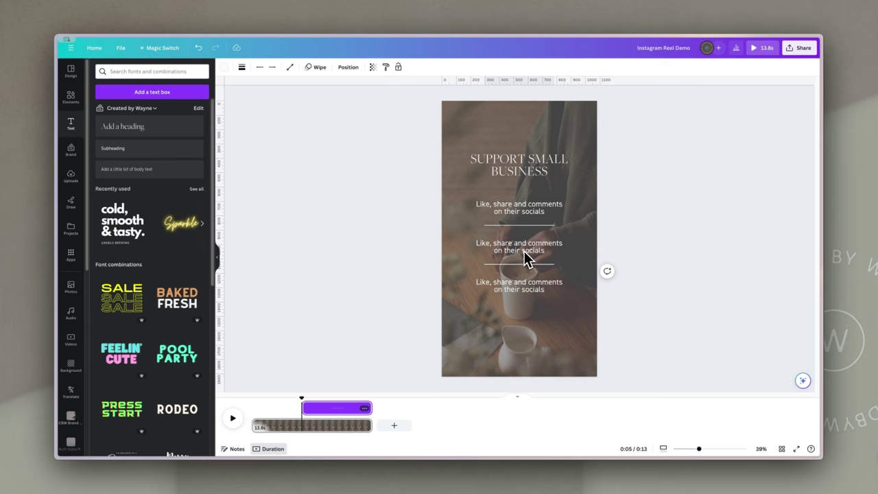
click(518, 286)
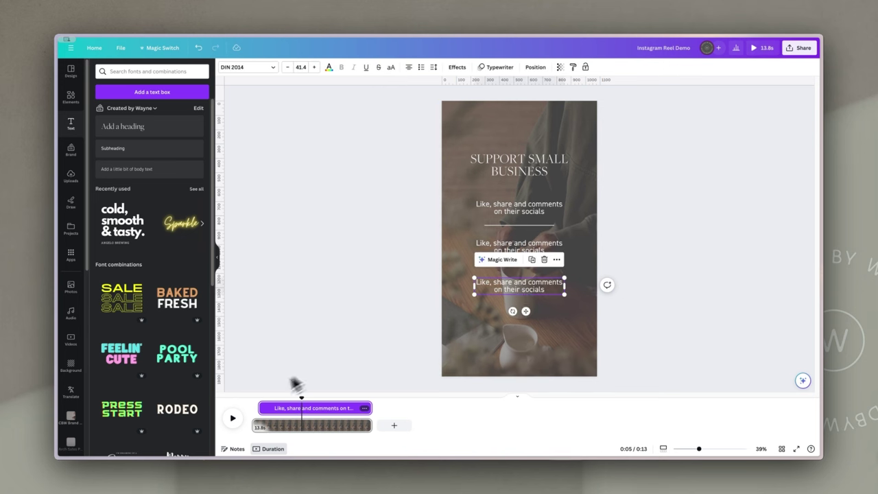
drag(262, 412, 294, 412)
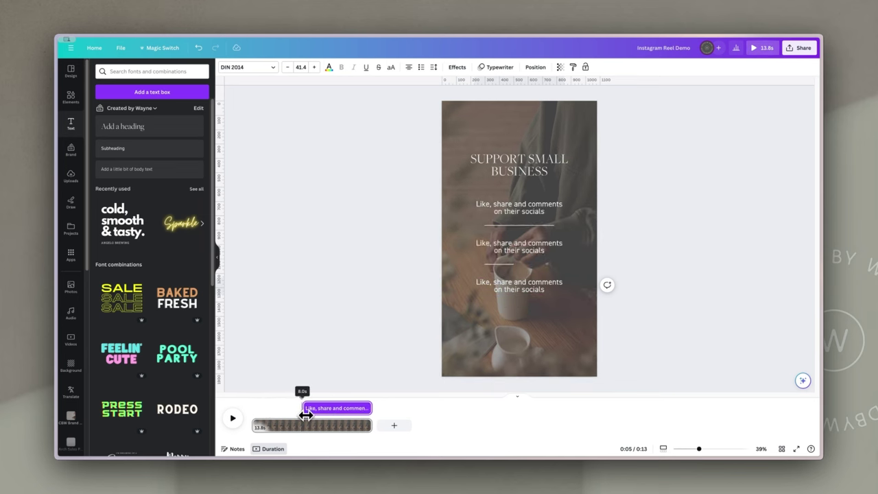
drag(311, 415, 311, 415)
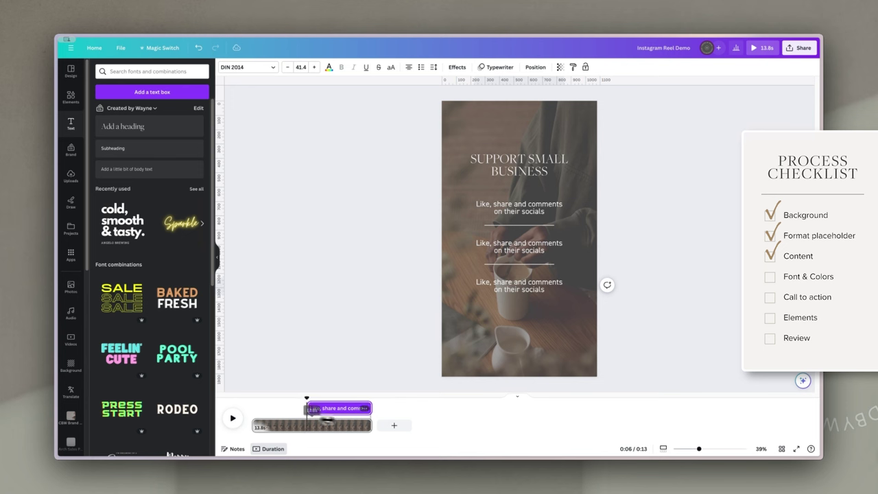
Step: Select all three caption lines and reduce their font size to 39.4
click(688, 248)
click(532, 211)
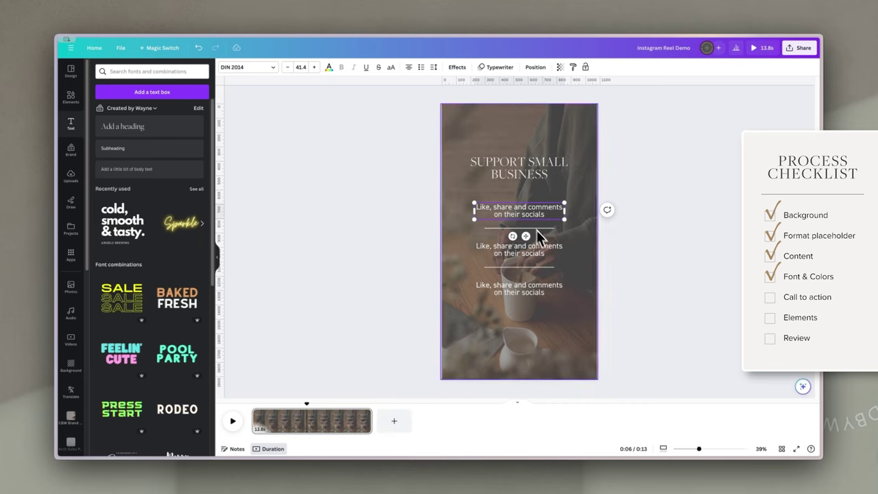
shift+click(546, 253)
shift+click(538, 298)
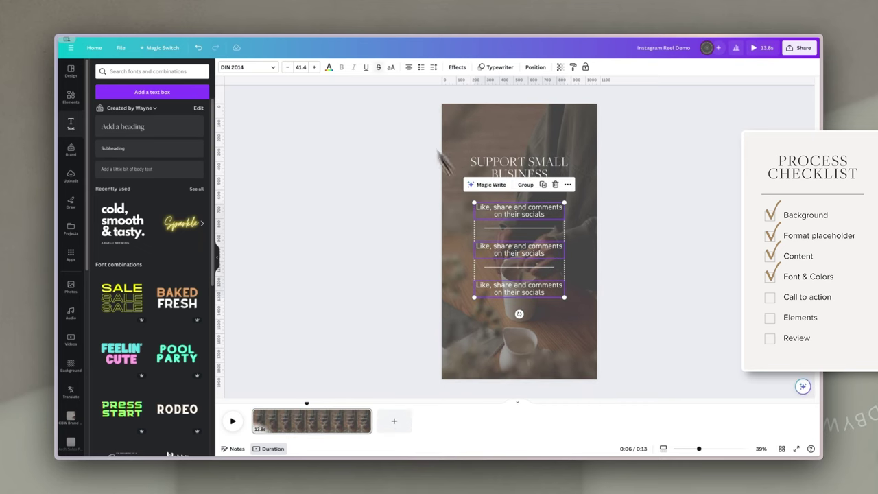
click(288, 68)
click(288, 68)
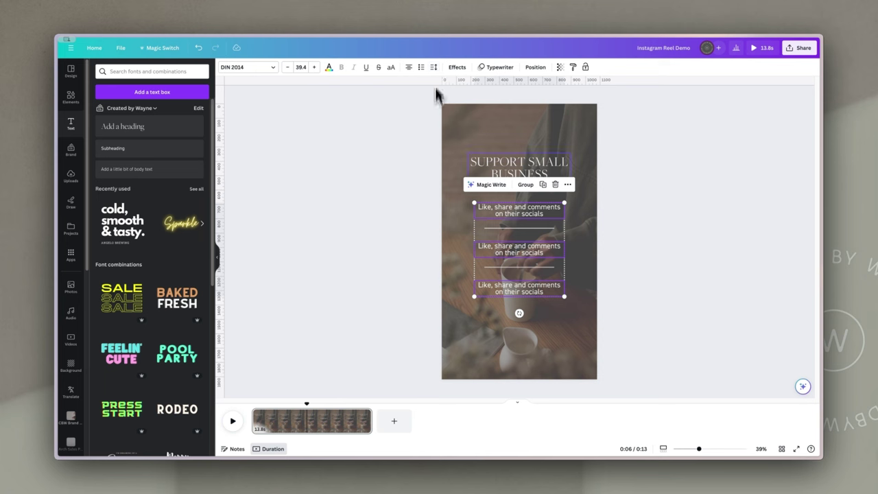
click(659, 294)
Step: Enlarge the heading to 75.8, keep it on two lines and centre it on the page
click(565, 133)
click(540, 168)
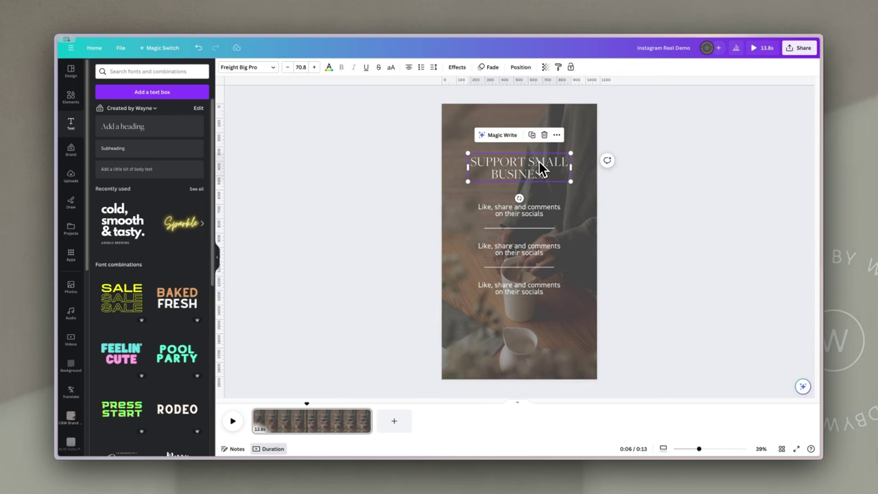
click(315, 67)
click(315, 68)
click(315, 68)
click(315, 68)
click(315, 68)
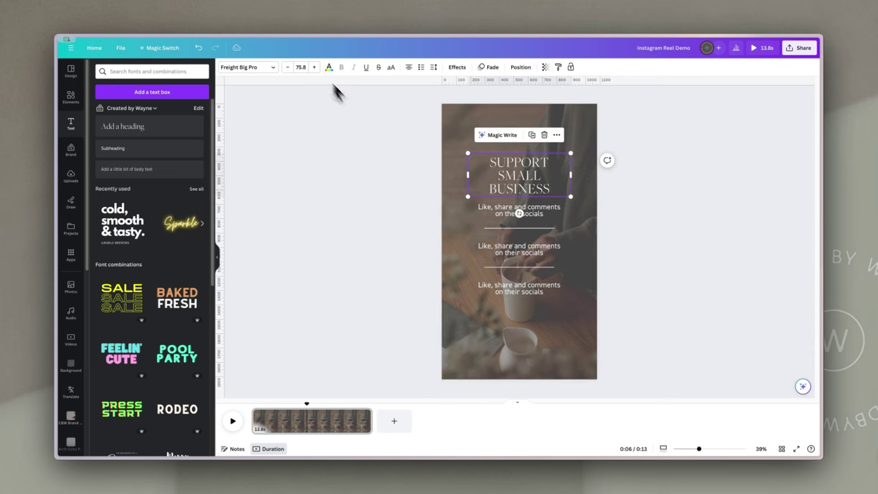
drag(468, 175, 462, 174)
drag(547, 173, 553, 173)
click(689, 208)
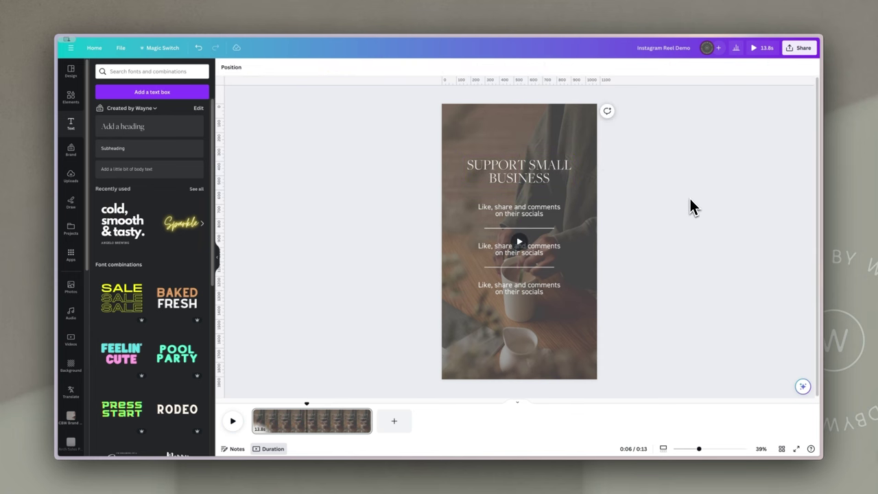
click(519, 247)
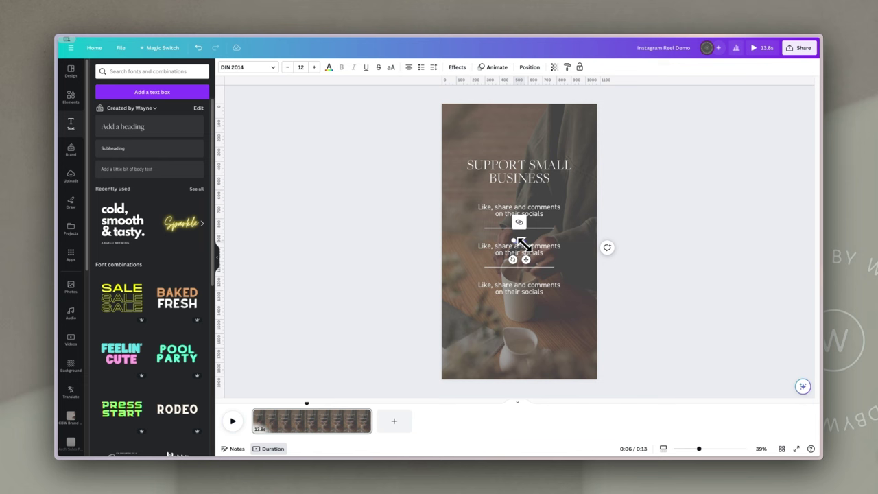
Step: Add a new text box below the third line reading 'MORE IDEAS IN CAPTION'
key(ctrl+v)
drag(553, 249, 521, 325)
double_click(536, 326)
text(MORE IDEAS IN CAPTION)
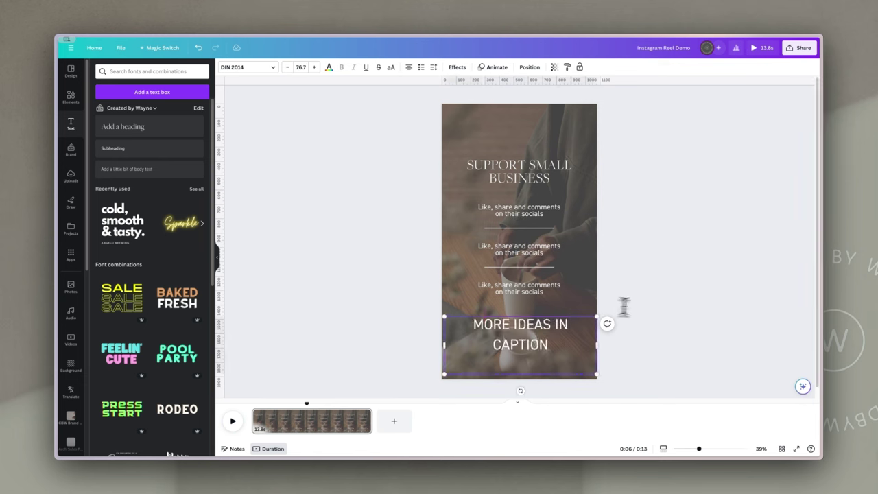
Step: Reduce the caption's font size to 36.7
key(ctrl+a)
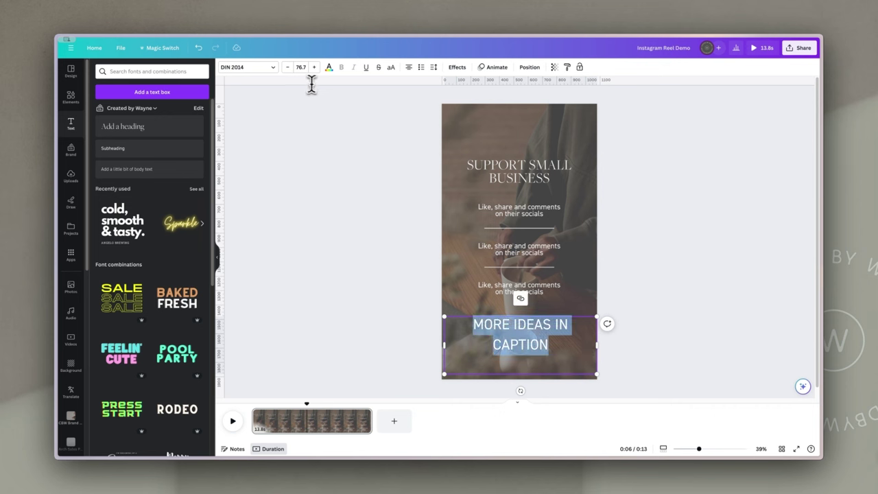
click(288, 66)
click(288, 66)
click(288, 66)
click(288, 67)
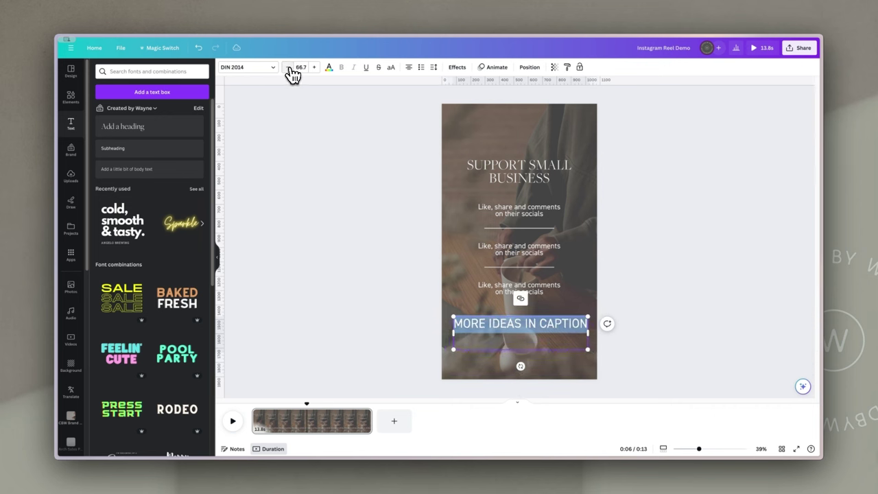
click(288, 67)
click(289, 67)
click(289, 67)
click(289, 68)
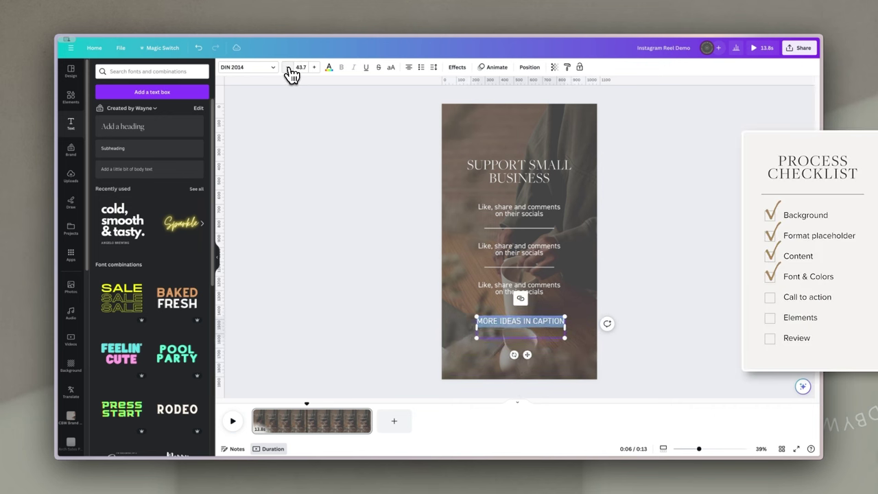
click(289, 67)
click(288, 67)
click(288, 67)
click(289, 67)
click(289, 67)
click(289, 67)
click(289, 67)
Step: Centre the caption line just below the third line
click(536, 330)
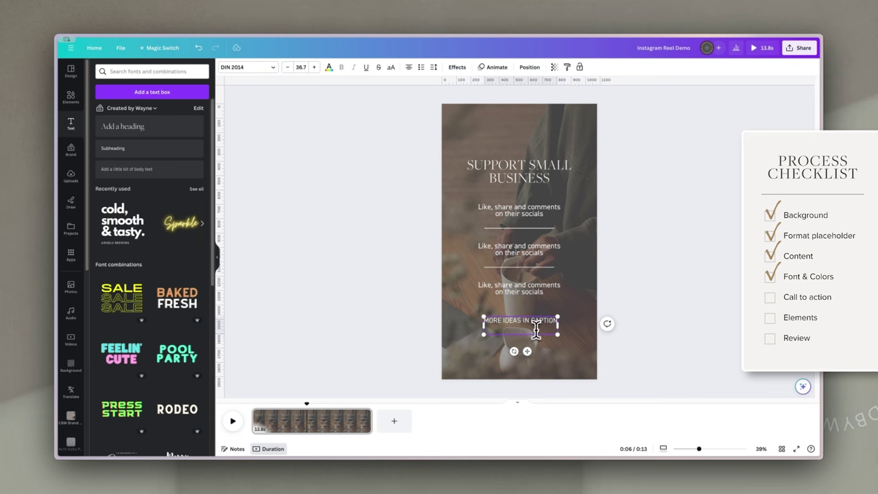
click(605, 290)
drag(532, 320, 536, 325)
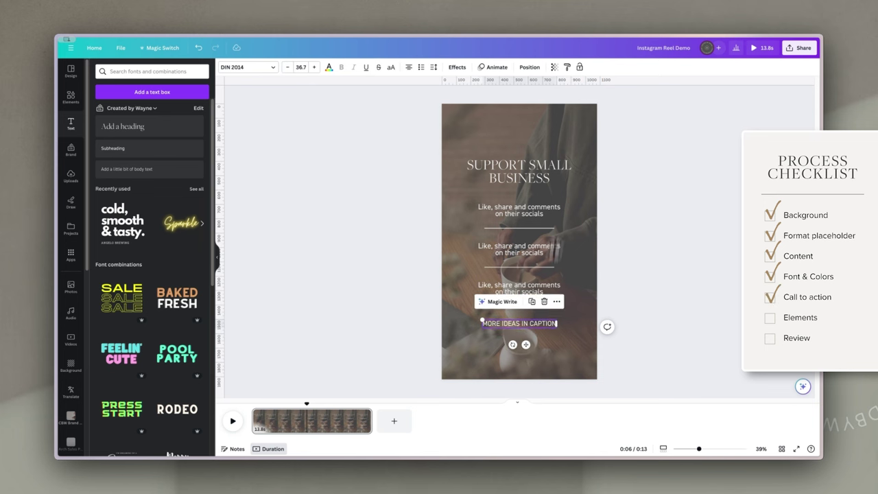
Step: Give the caption a white background box and dark grey text
click(458, 68)
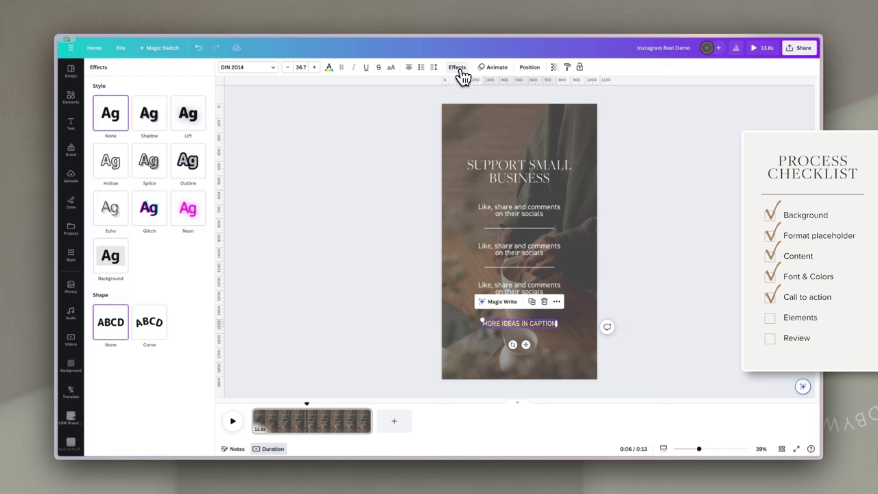
click(112, 263)
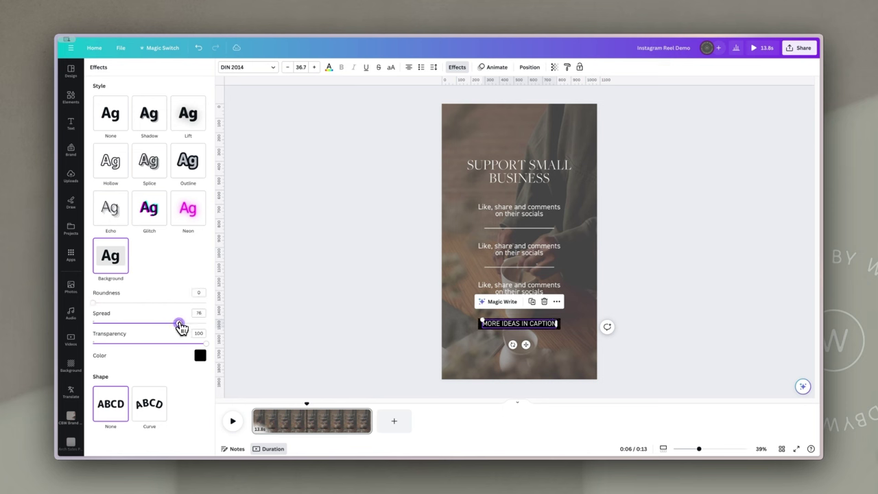
click(201, 356)
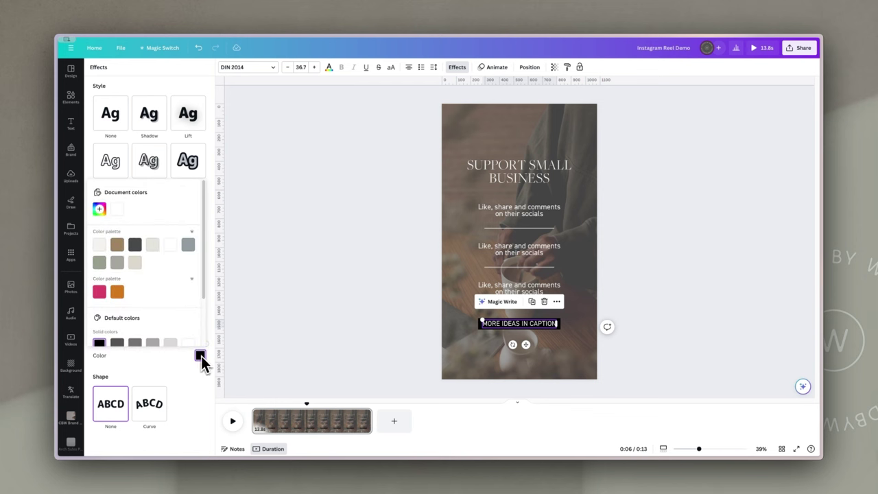
click(170, 246)
click(329, 68)
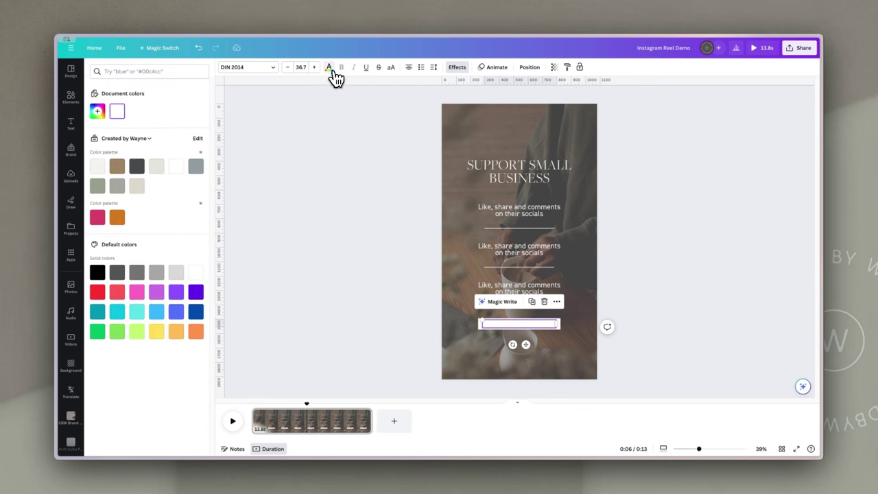
click(139, 168)
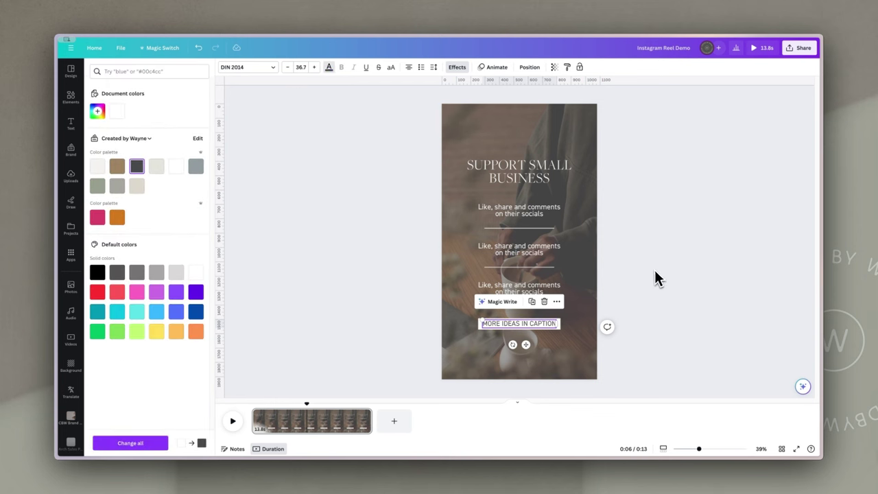
key(Escape)
Step: Change the caption font to Freight Big Pro Bold
click(274, 70)
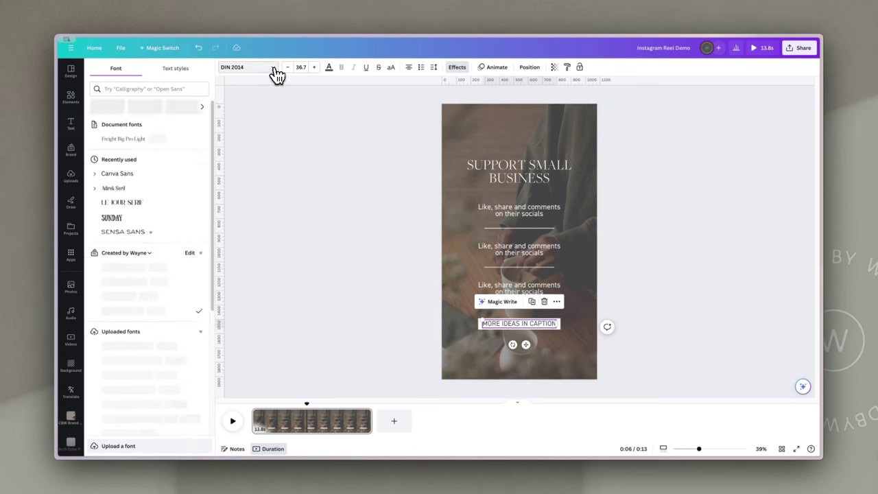
click(143, 153)
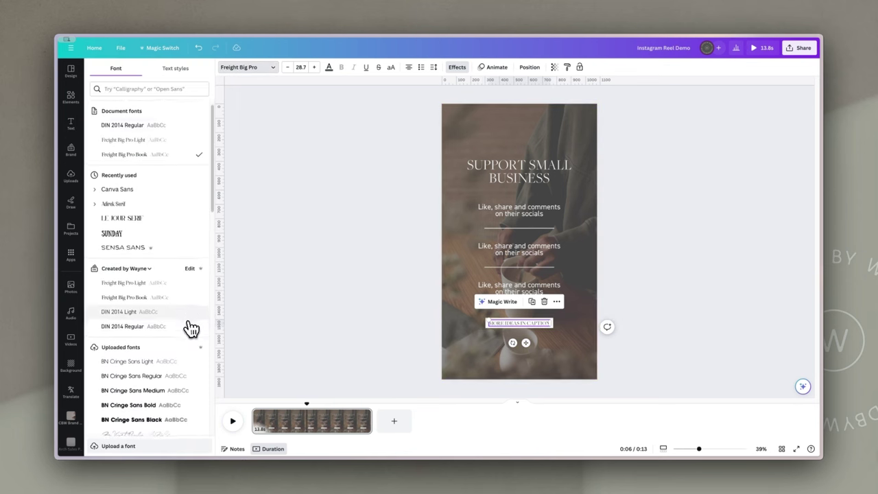
scroll(190, 330, down, 8)
click(161, 352)
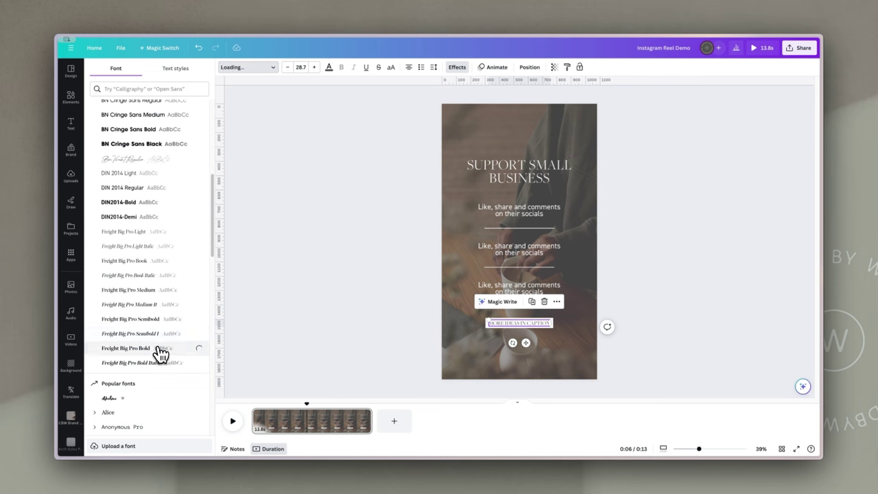
key(Escape)
Step: Nudge the caption box slightly lower on the page
click(549, 240)
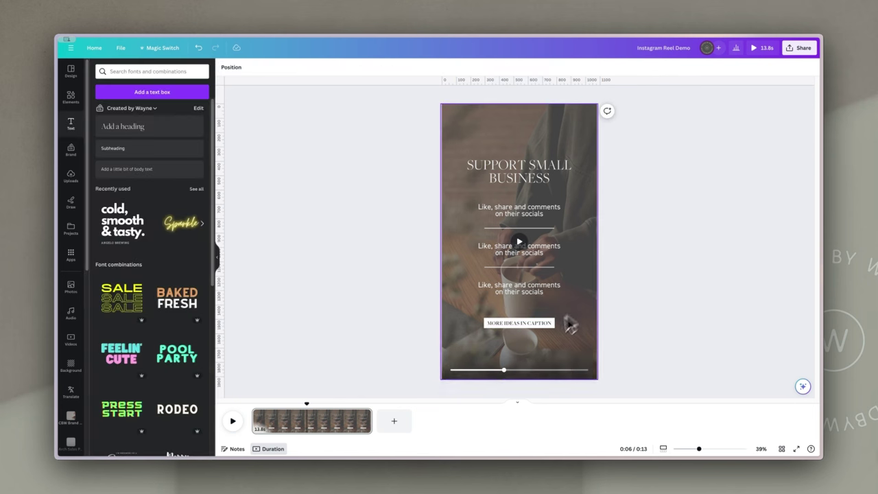
click(546, 324)
drag(546, 325, 547, 328)
click(654, 235)
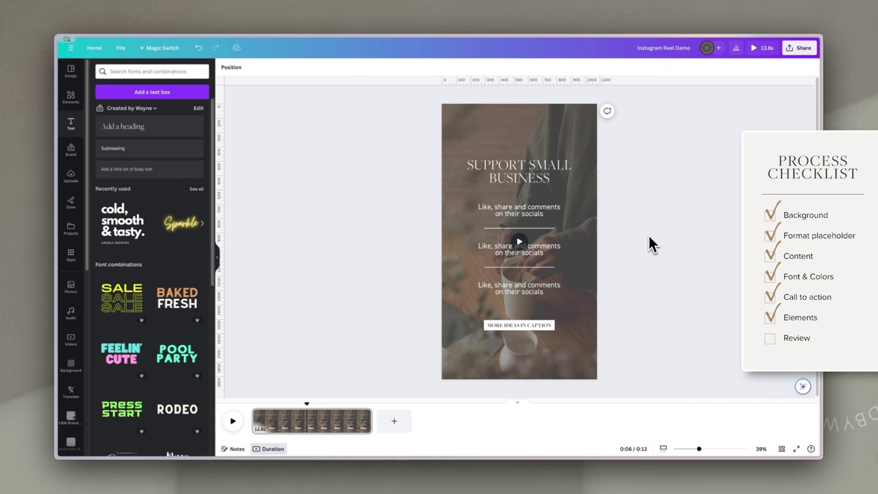
Step: Search Elements for 'down ar', filtered to animated graphics
click(68, 100)
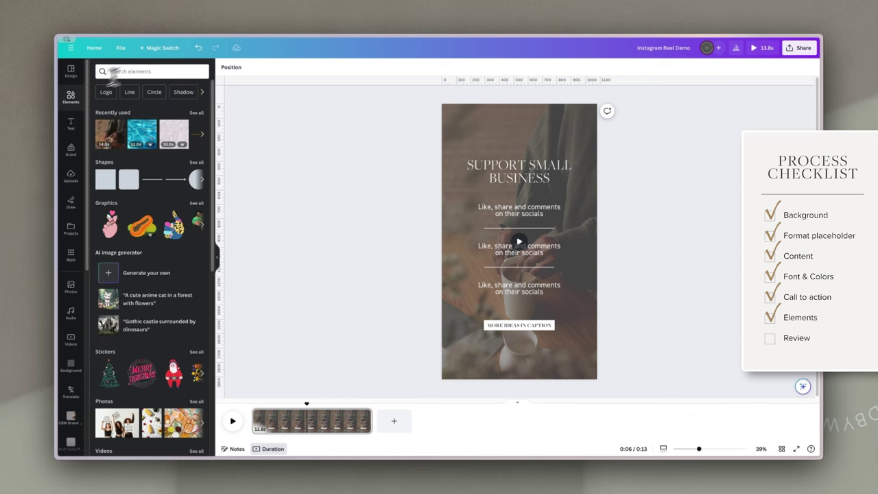
click(135, 71)
text(down arrow)
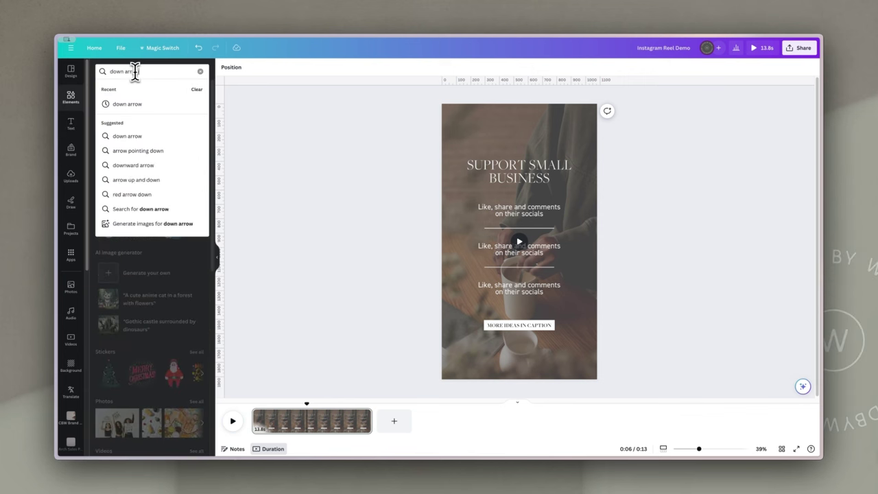
key(Return)
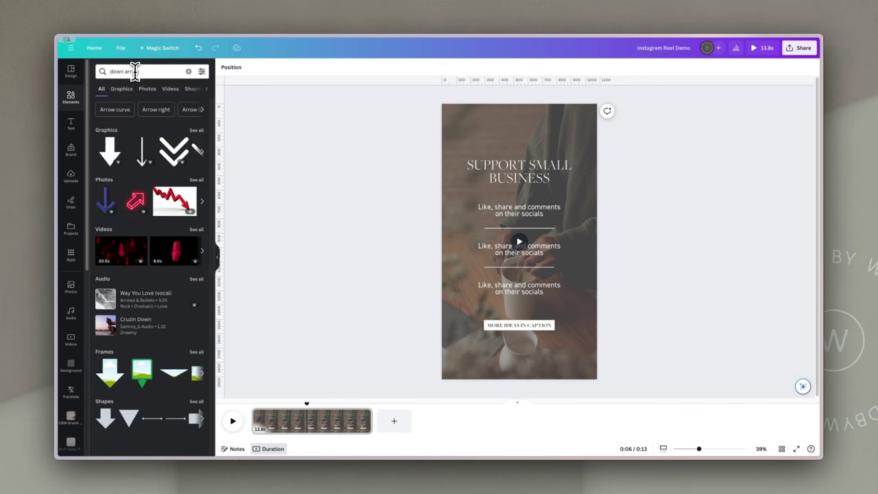
click(201, 71)
click(108, 210)
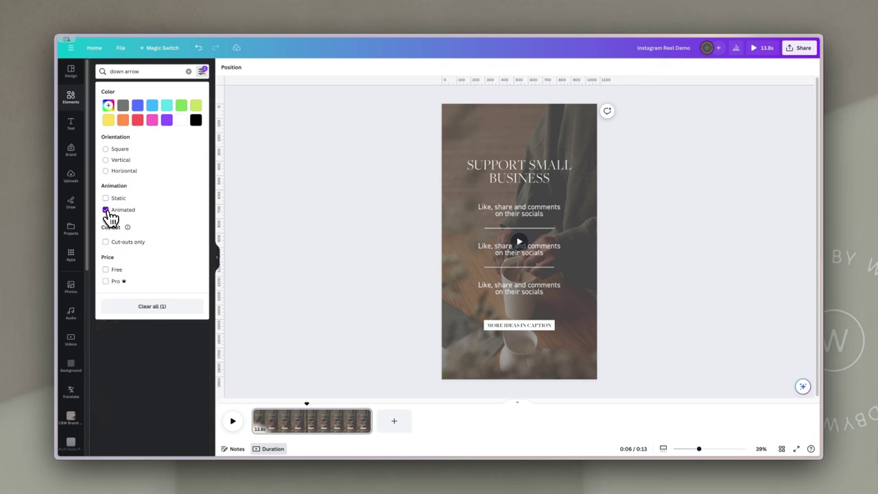
click(208, 359)
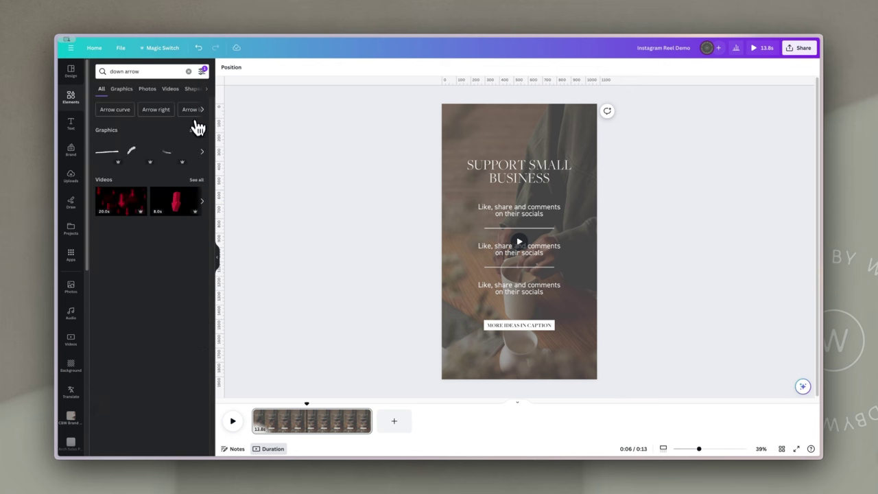
click(197, 129)
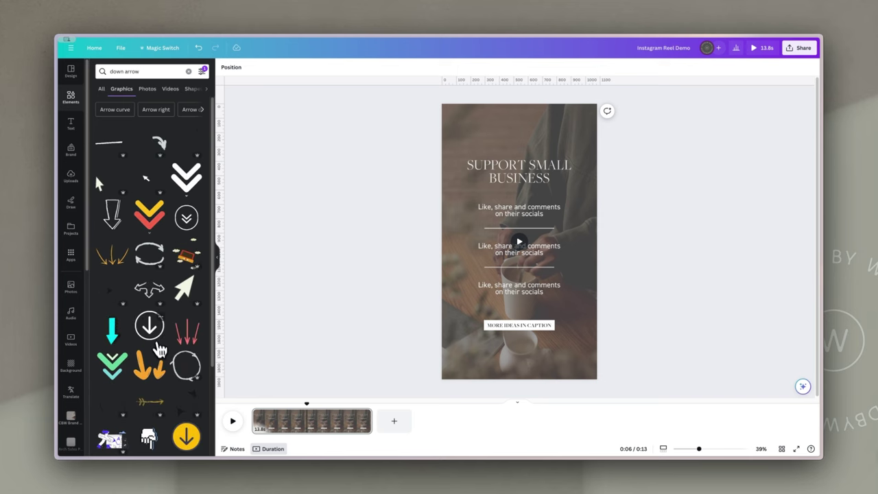
Step: Add the circled down-arrow graphic, shrink it small and centre it below the caption
click(153, 323)
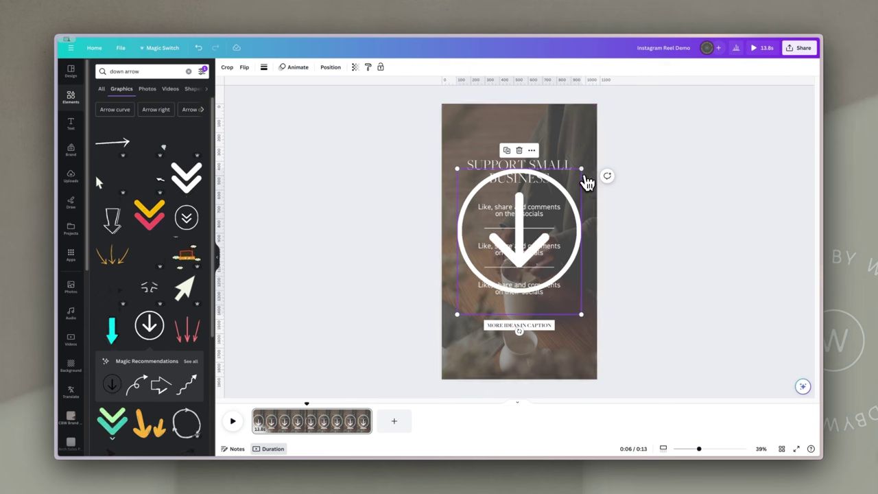
drag(582, 171, 520, 341)
click(680, 257)
click(649, 275)
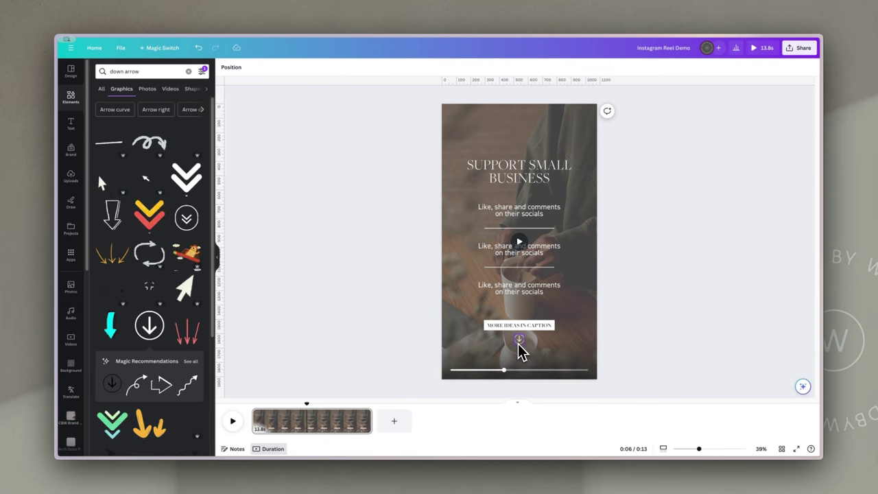
click(528, 326)
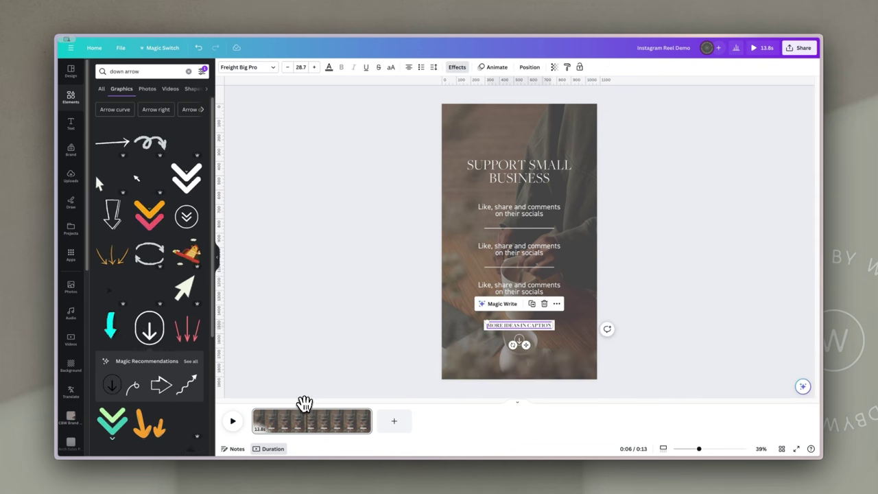
Step: Trim the MORE IDEAS IN CAPTION box's timing bar so it appears later
drag(306, 405, 331, 409)
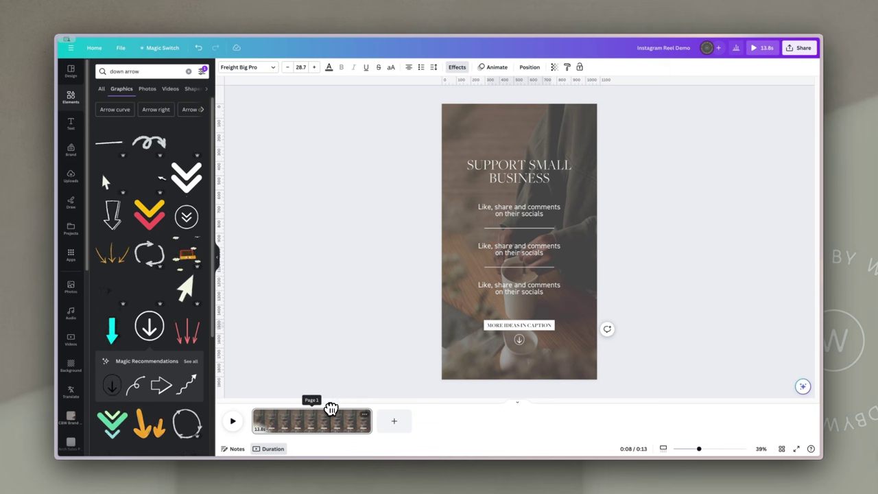
click(547, 327)
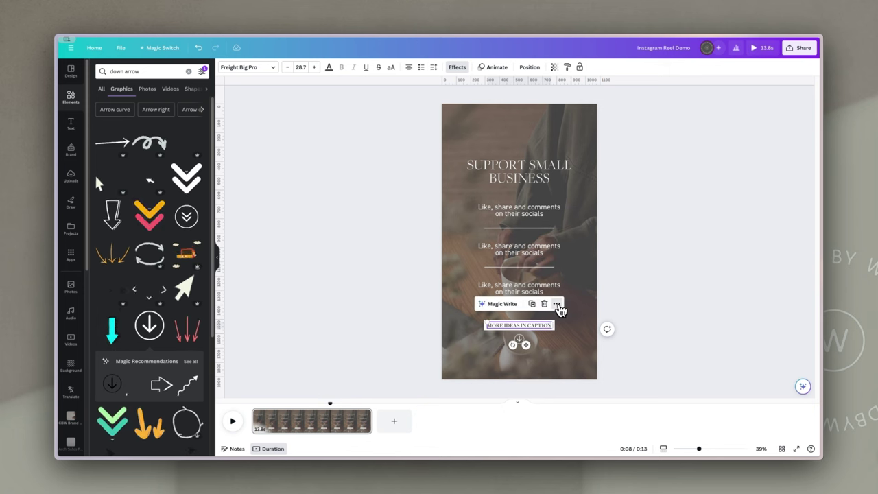
click(557, 304)
click(588, 204)
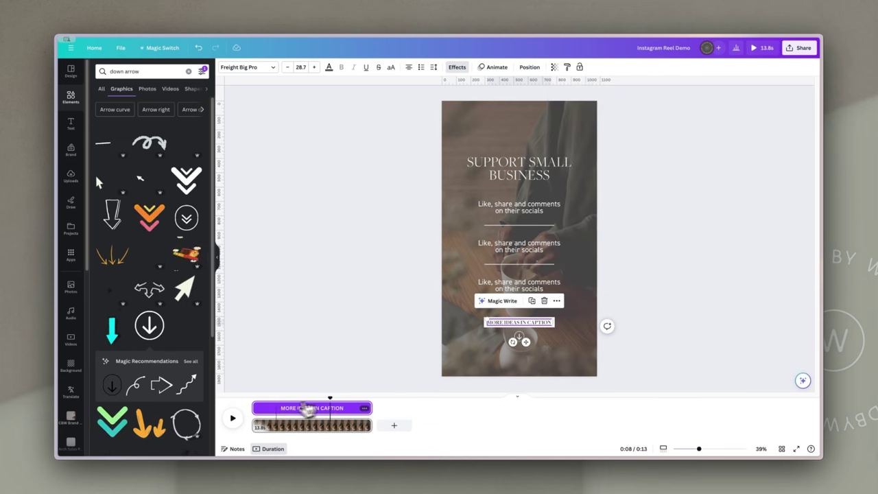
drag(254, 408, 331, 415)
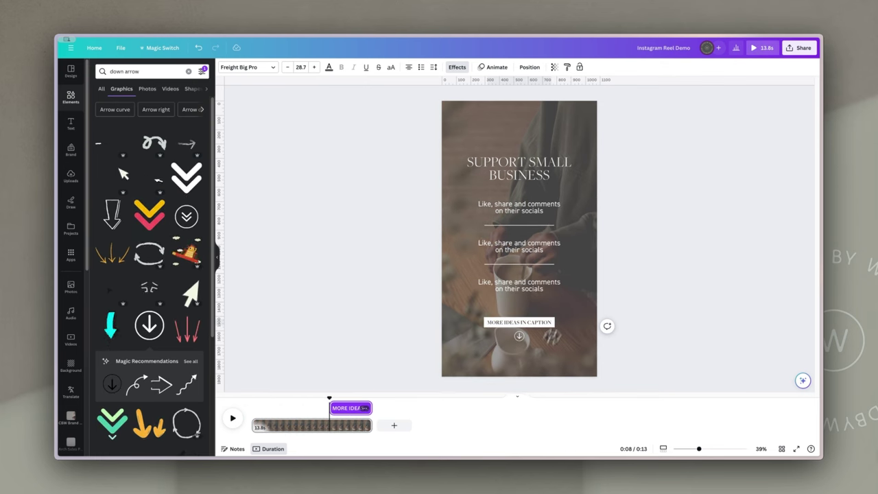
Step: Fade in the caption and trim the down arrow's timing to appear late for 4.2 s
click(496, 67)
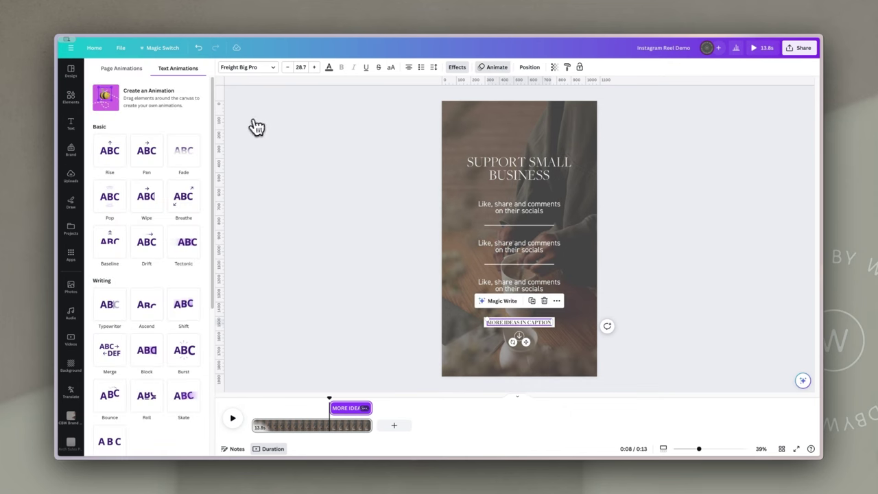
click(187, 155)
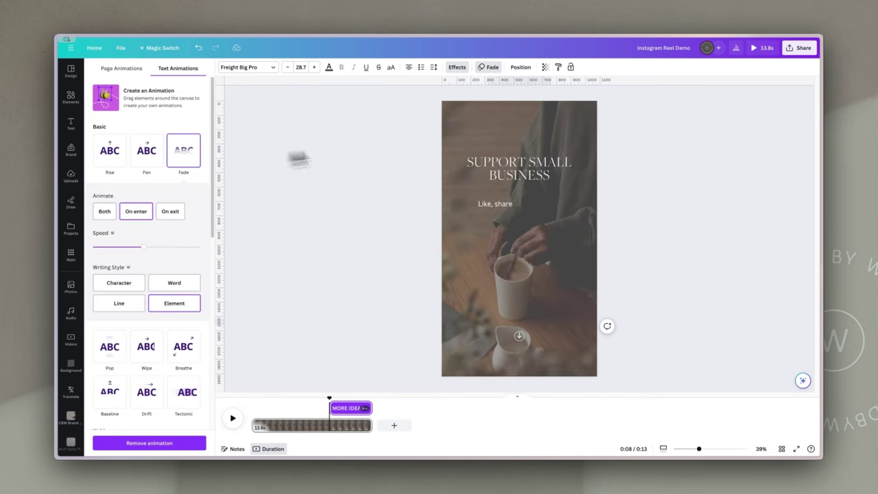
click(519, 338)
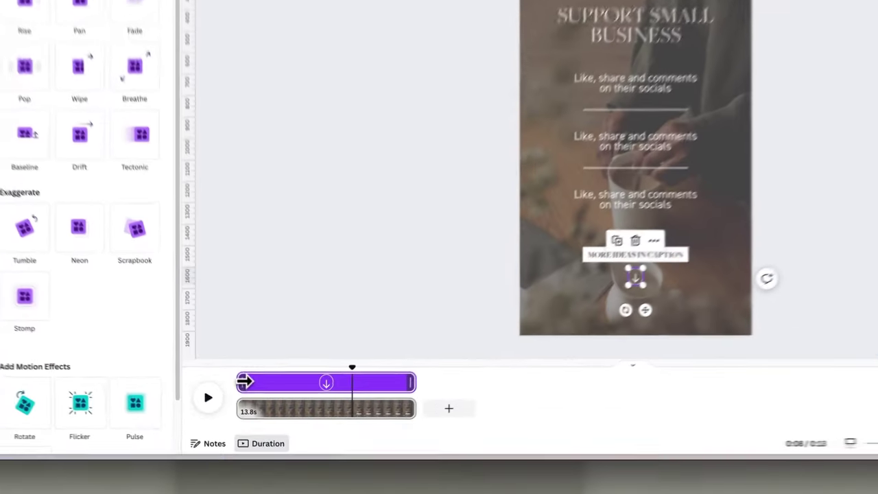
drag(257, 408, 320, 408)
drag(344, 373, 377, 374)
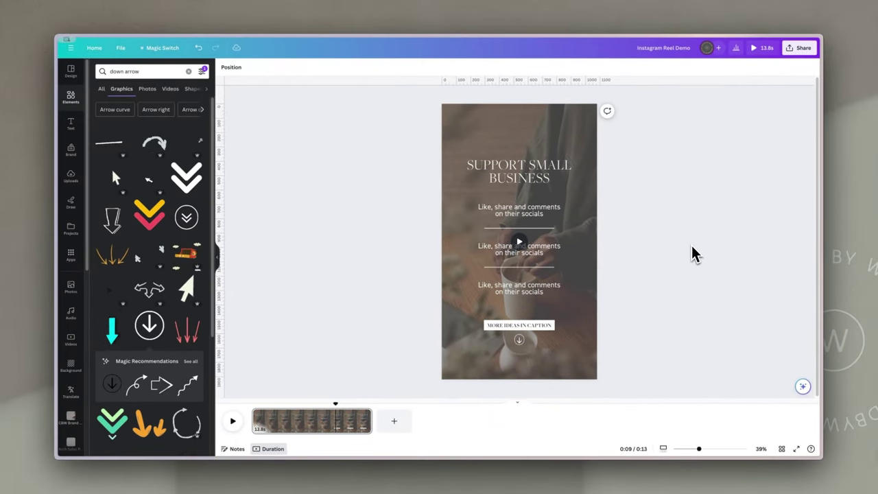
click(323, 411)
click(233, 421)
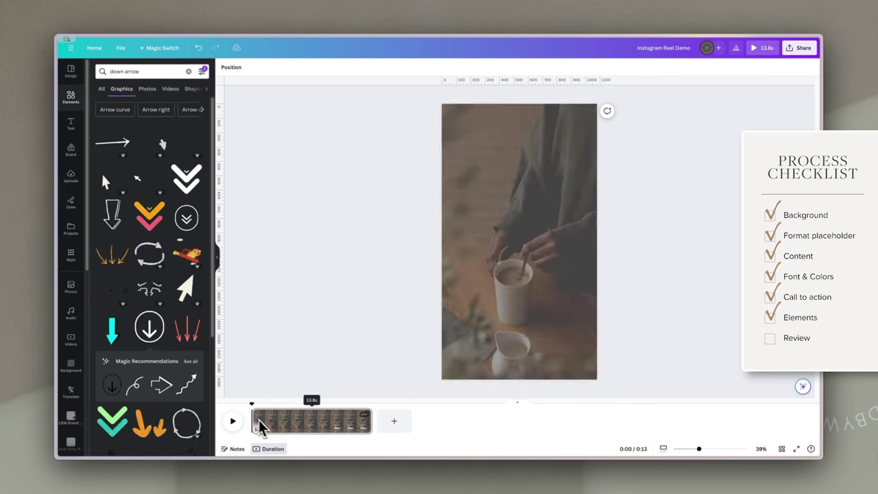
click(233, 421)
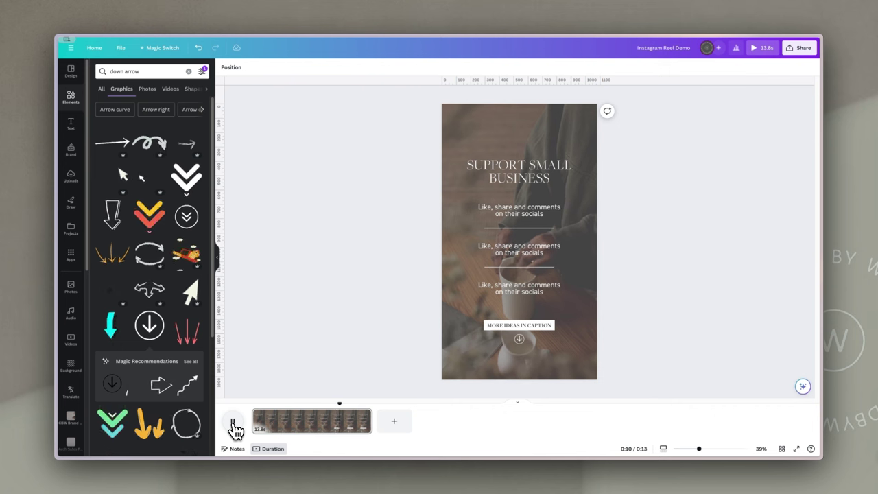
click(233, 421)
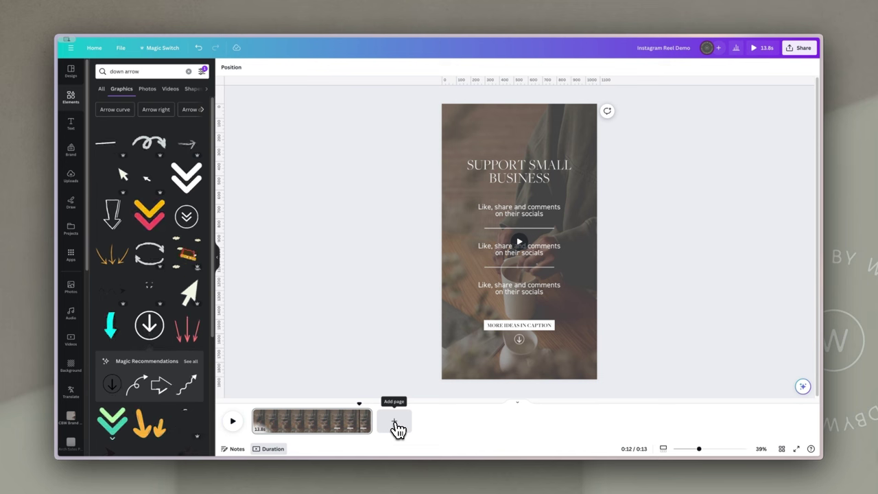
Step: Add a blank page 2 and search Elements for 'water sparkle'
click(399, 424)
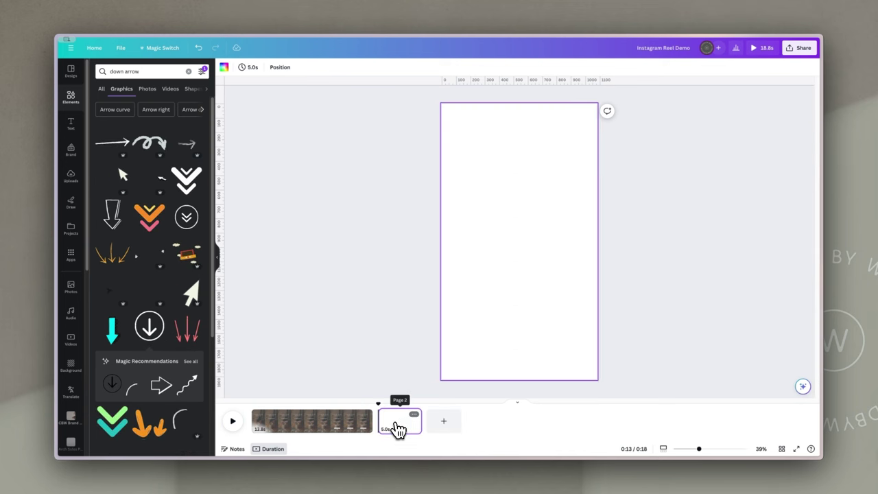
click(481, 284)
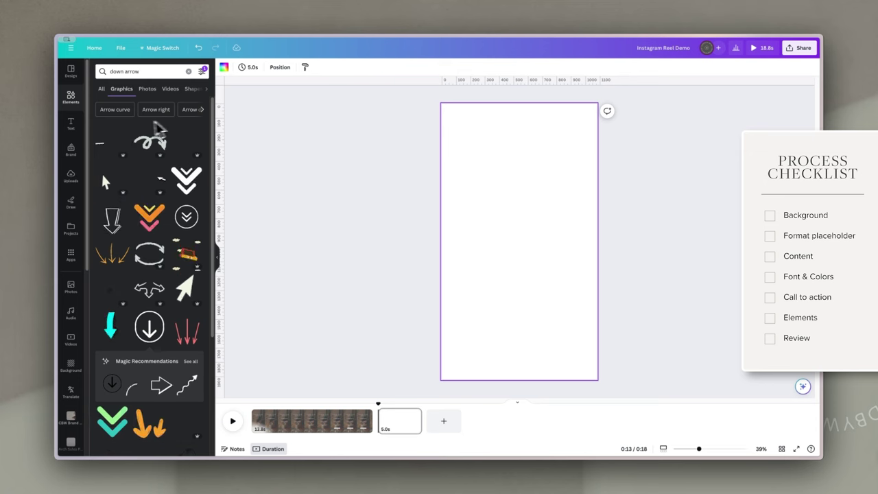
click(171, 89)
click(188, 71)
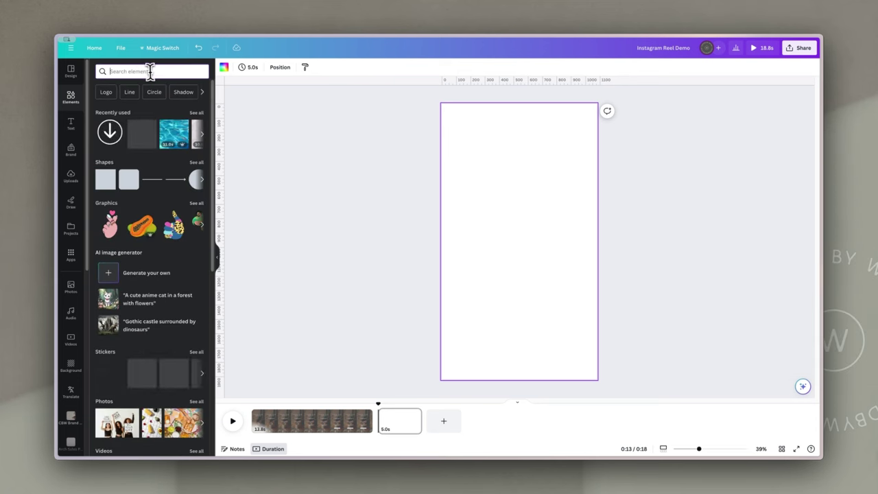
click(148, 71)
text(water s)
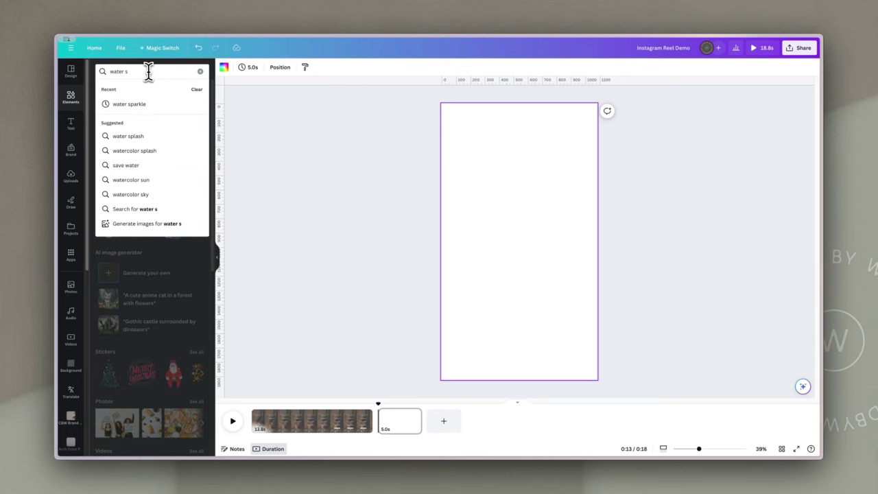
text(parkle)
key(Return)
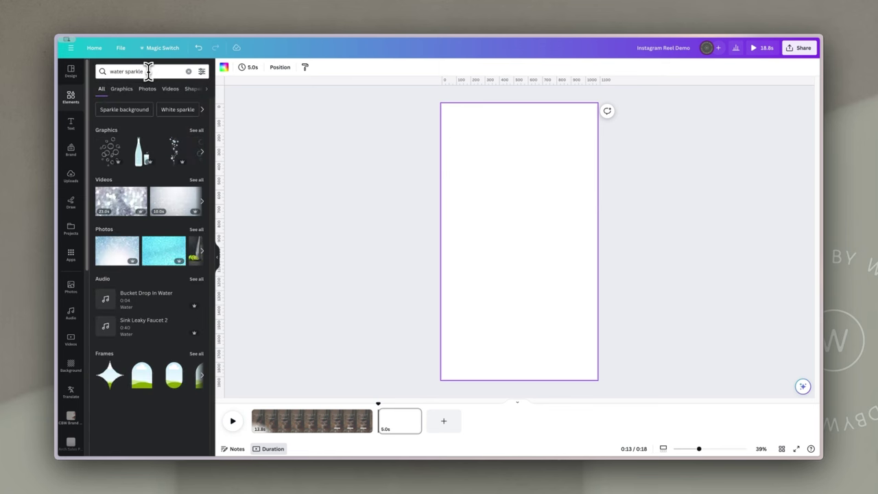
Step: Filter to vertical videos and fill page 2 with the pool-water clip
click(167, 92)
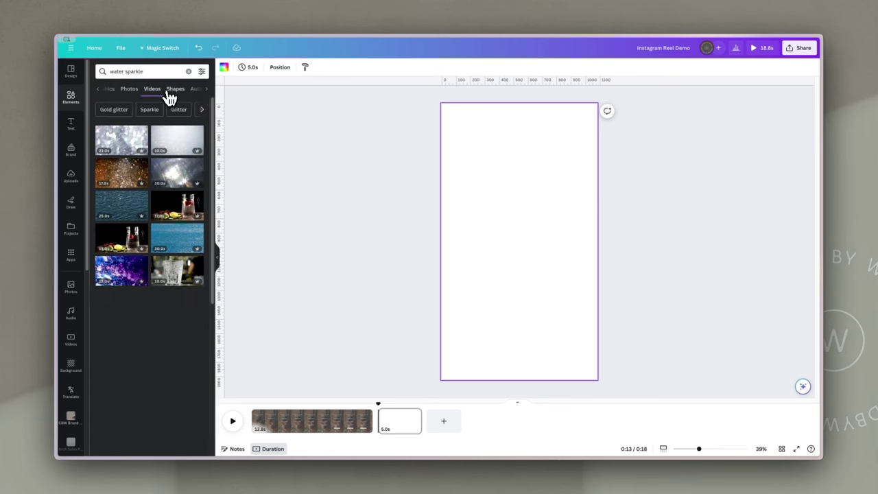
click(202, 72)
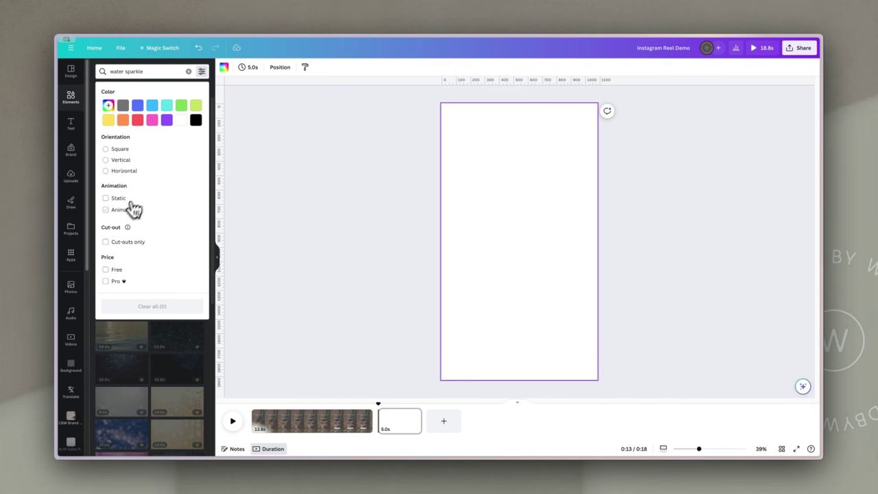
click(106, 162)
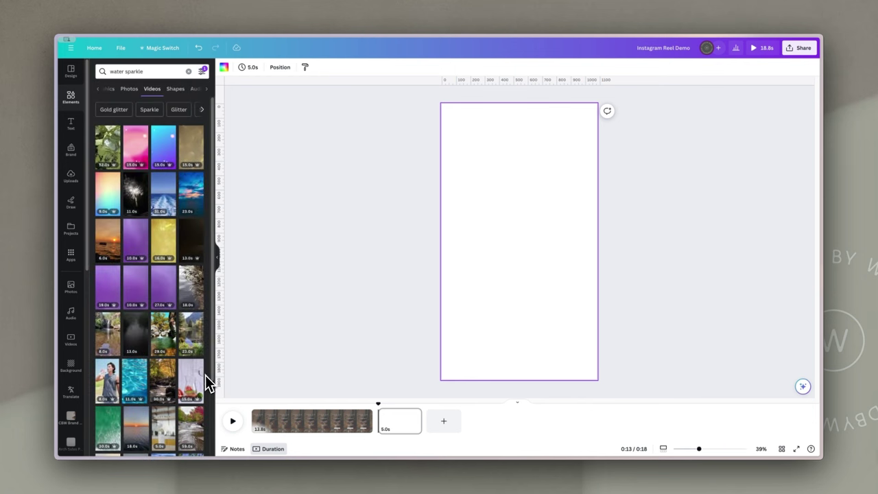
scroll(194, 271, down, 5)
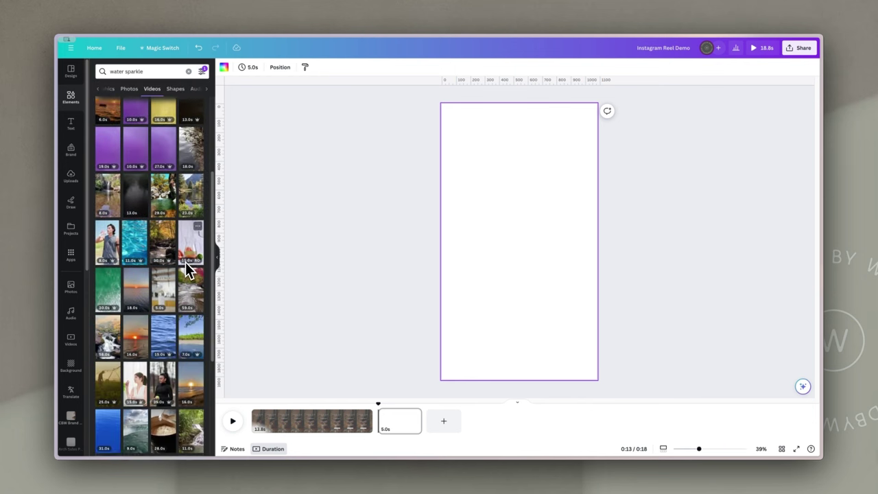
scroll(177, 255, up, 1)
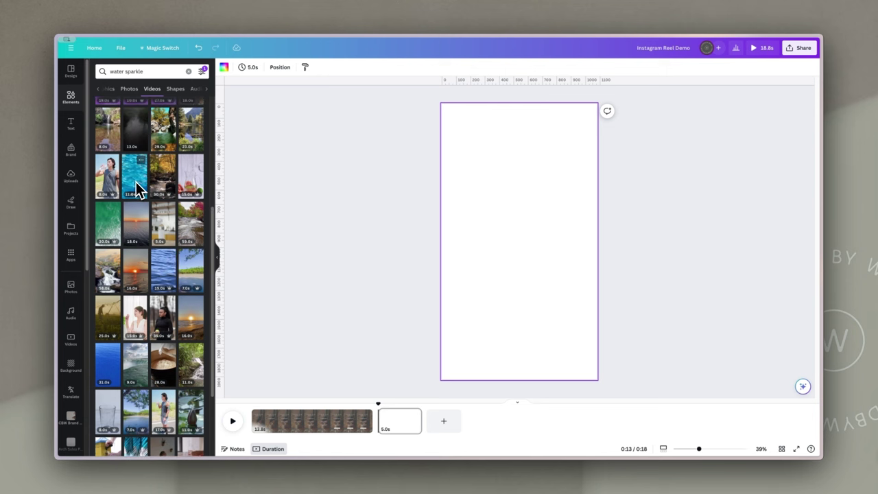
drag(137, 183, 568, 200)
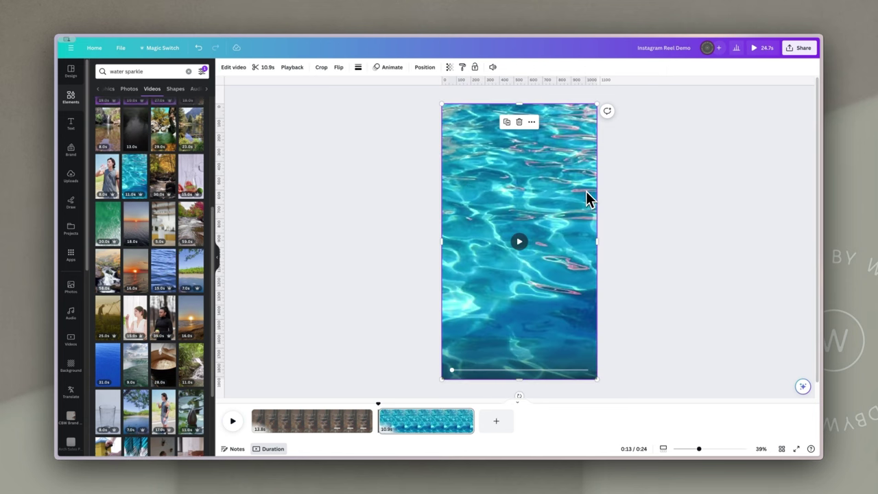
Step: Adjust the water clip to contrast and saturation -100 and brightness 77
click(233, 69)
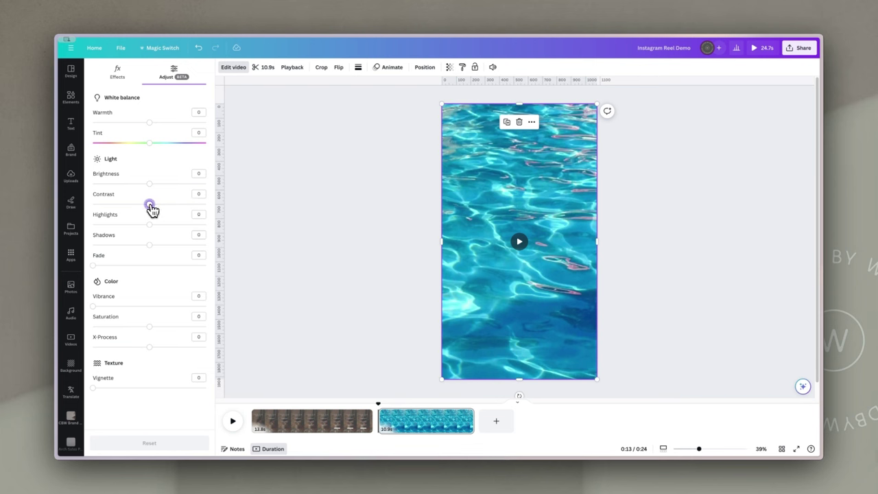
drag(149, 206, 76, 207)
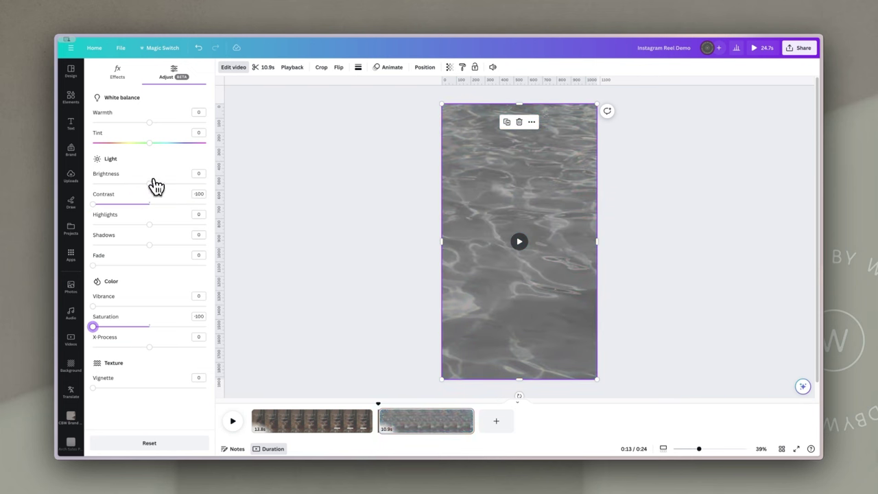
drag(152, 189, 200, 195)
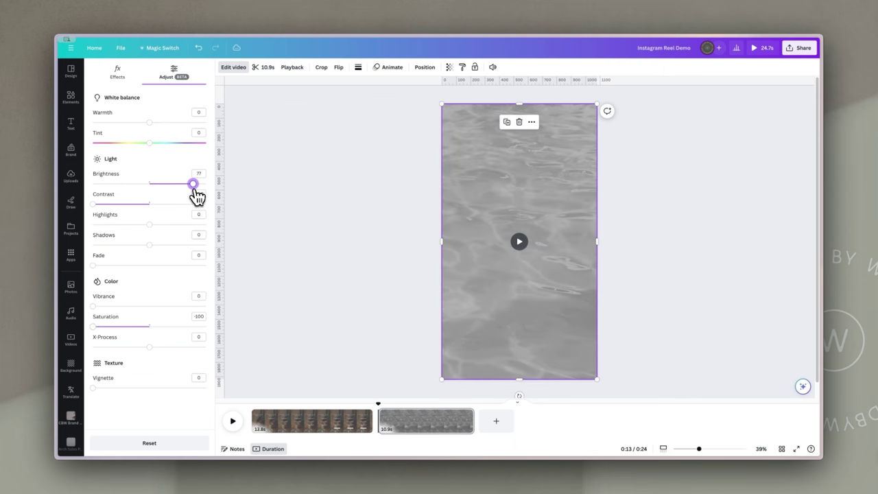
click(673, 196)
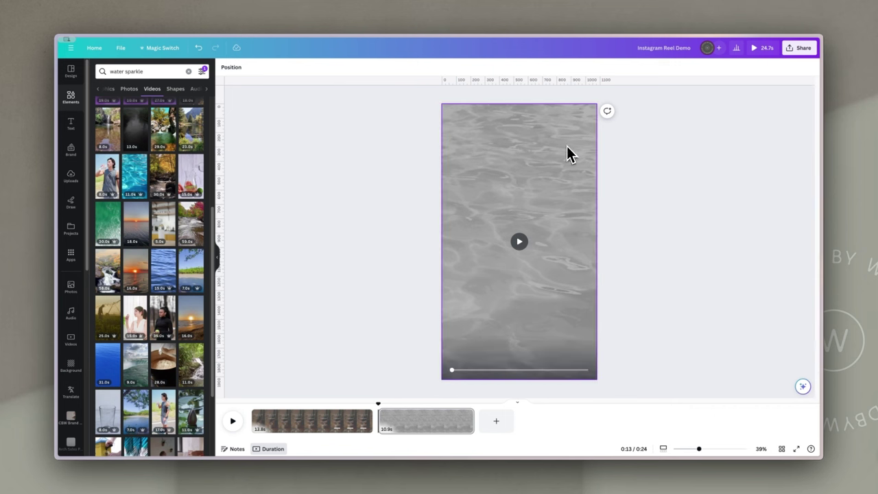
Step: Add a square shape and stretch it to cover the whole of page 2
click(528, 155)
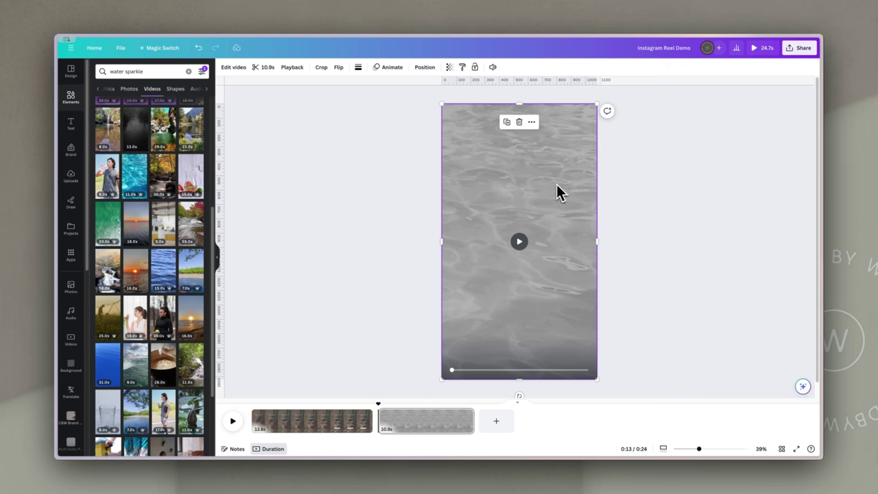
key(r)
click(707, 202)
click(542, 231)
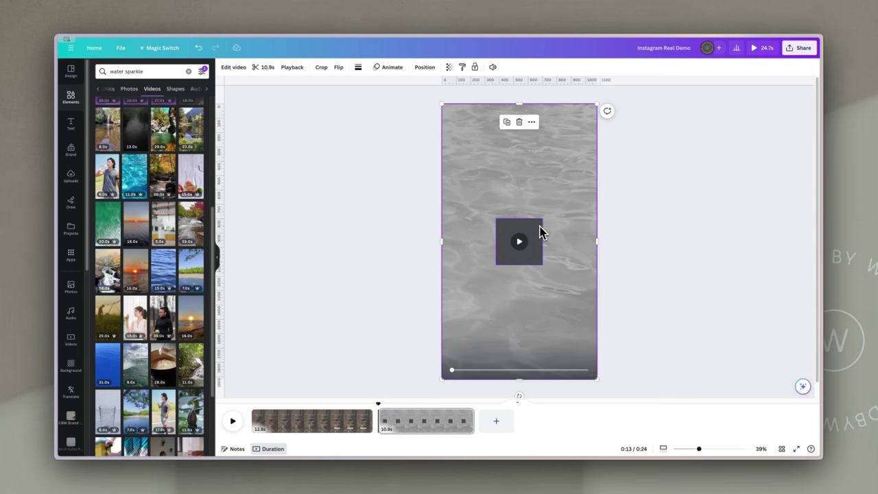
click(537, 232)
drag(537, 231, 482, 114)
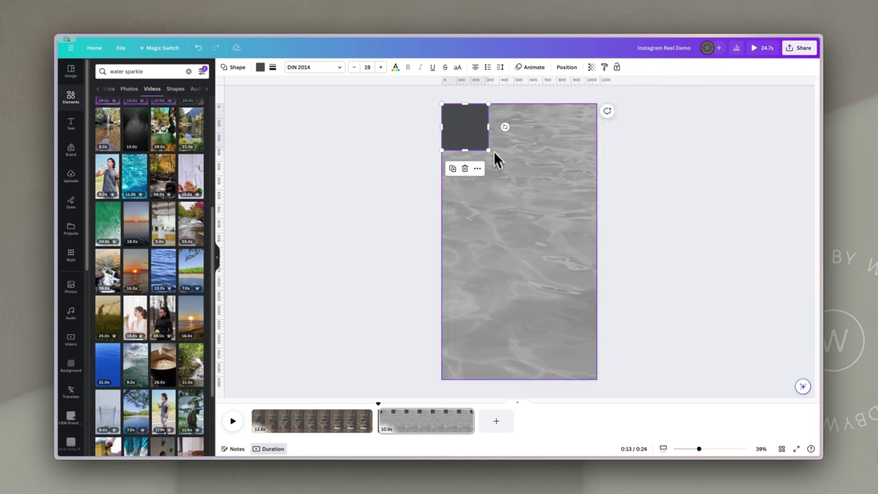
drag(489, 150, 596, 380)
Step: Make the covering rectangle white with transparency 57
click(260, 67)
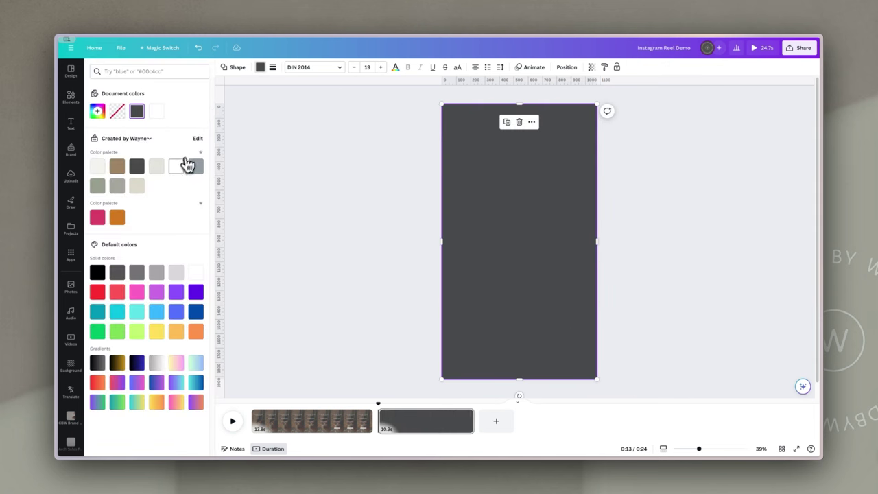
click(180, 166)
click(591, 67)
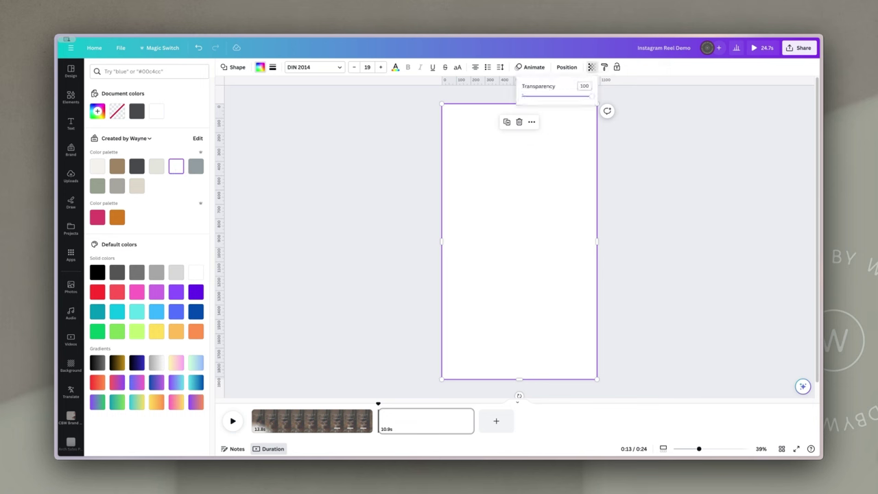
drag(594, 103, 575, 103)
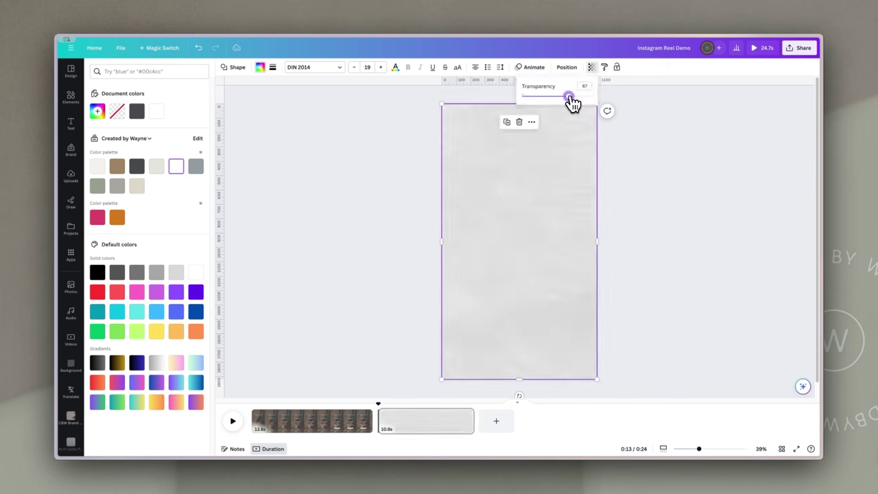
drag(568, 102, 563, 103)
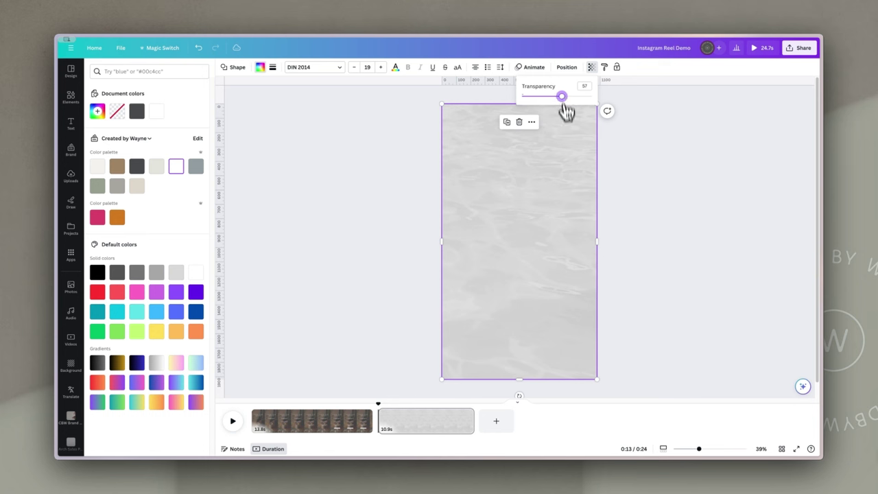
click(376, 405)
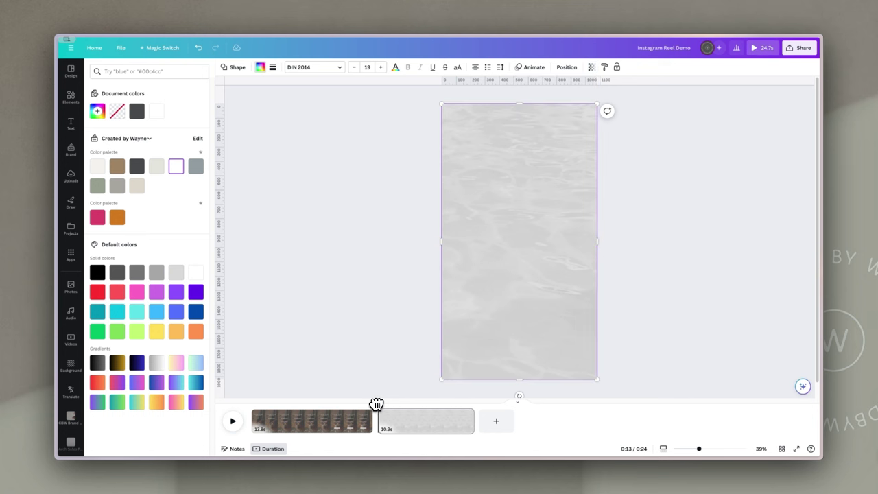
key(space)
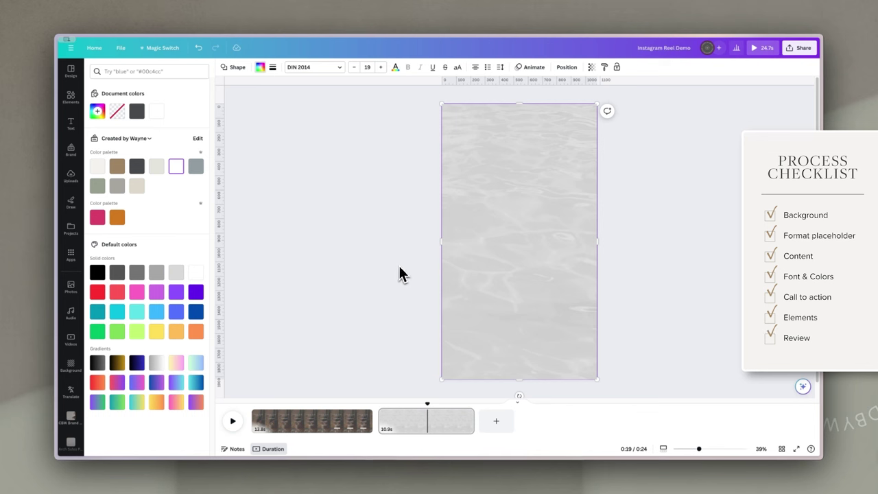
key(Escape)
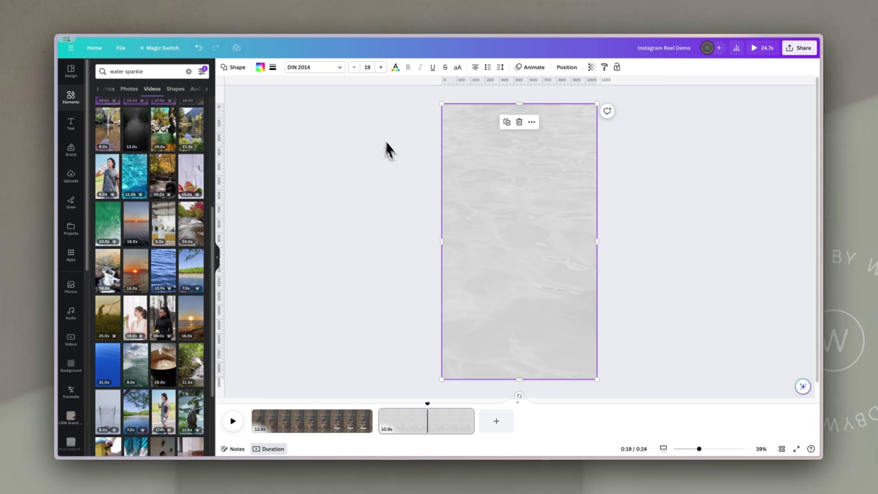
click(343, 185)
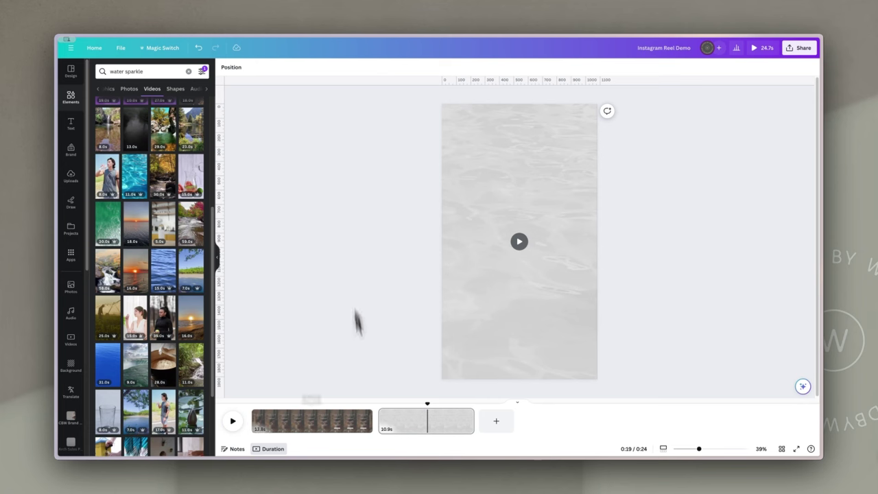